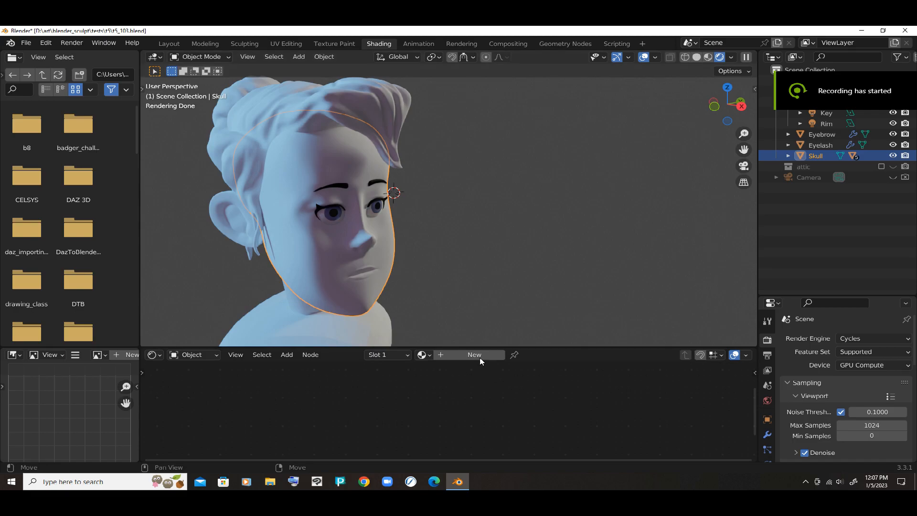
Step: Assign the existing skin material to the Skull object's material slot
left_click(422, 355)
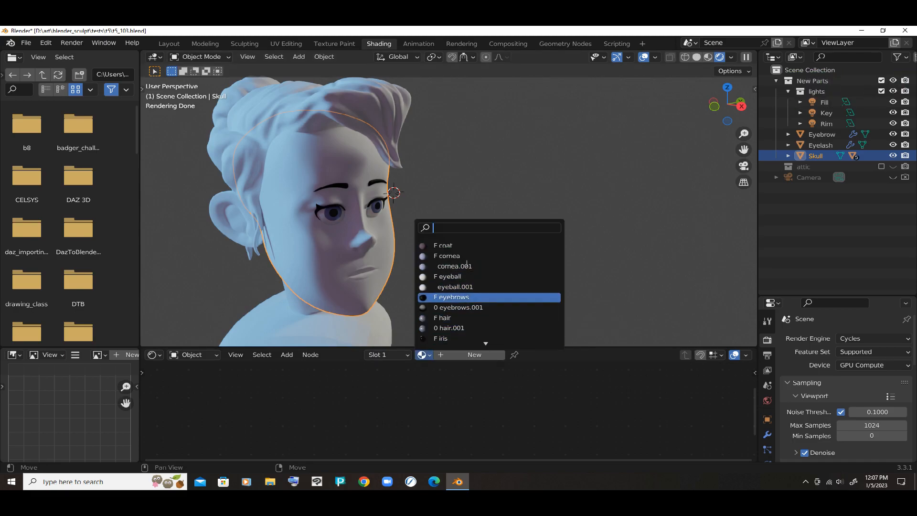
scroll(463, 292, "down", 8)
scroll(459, 303, "down", 1)
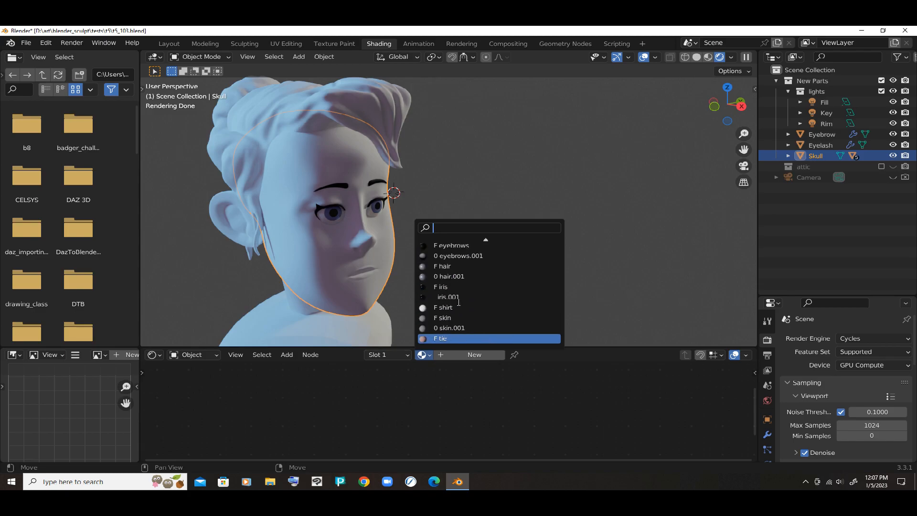
scroll(458, 303, "up", 2)
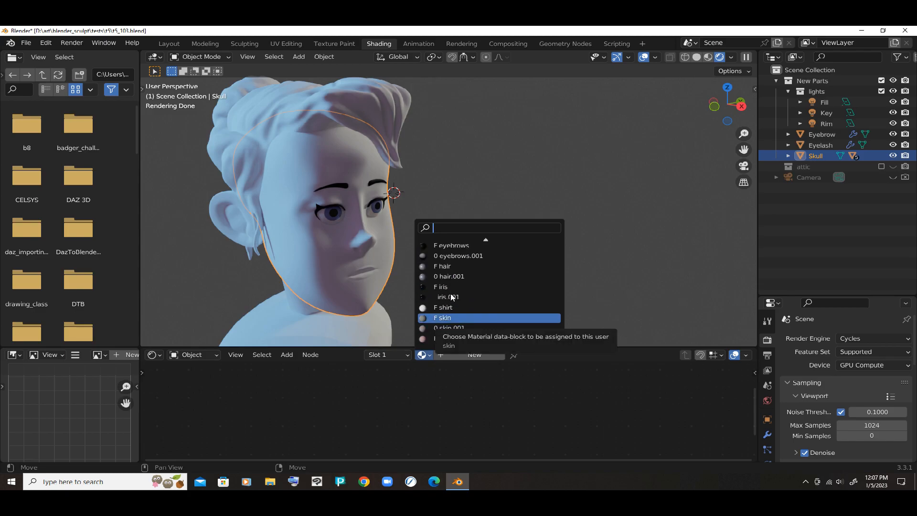
key("Return")
scroll(442, 274, "down", 1)
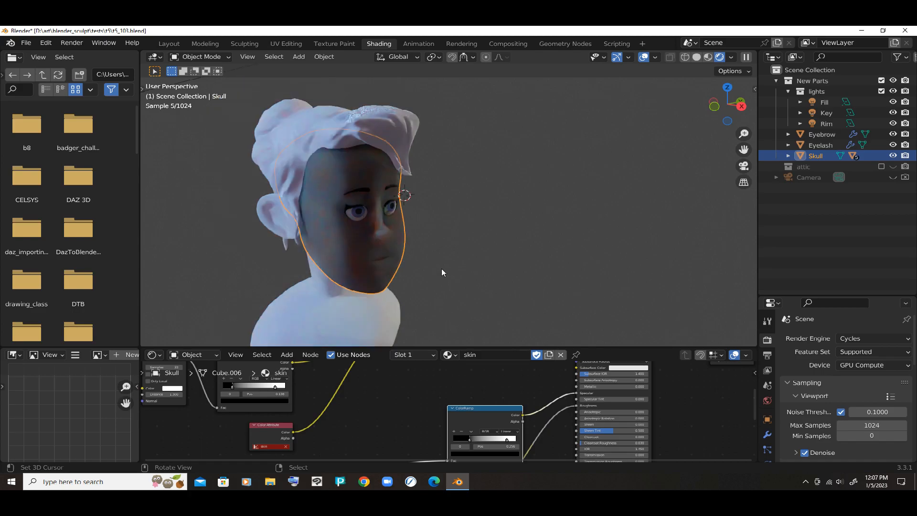
Step: Enlarge the node editor to fill the window and delete the unconnected Bright/Contrast node from the skin material
left_click_drag(462, 349, 459, 113)
scroll(447, 212, "down", 1)
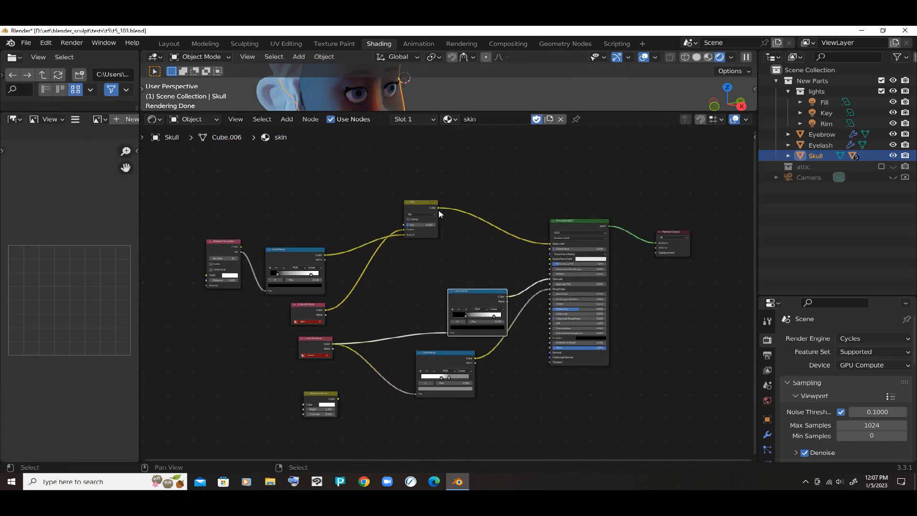
middle_click_drag(440, 213, 437, 187)
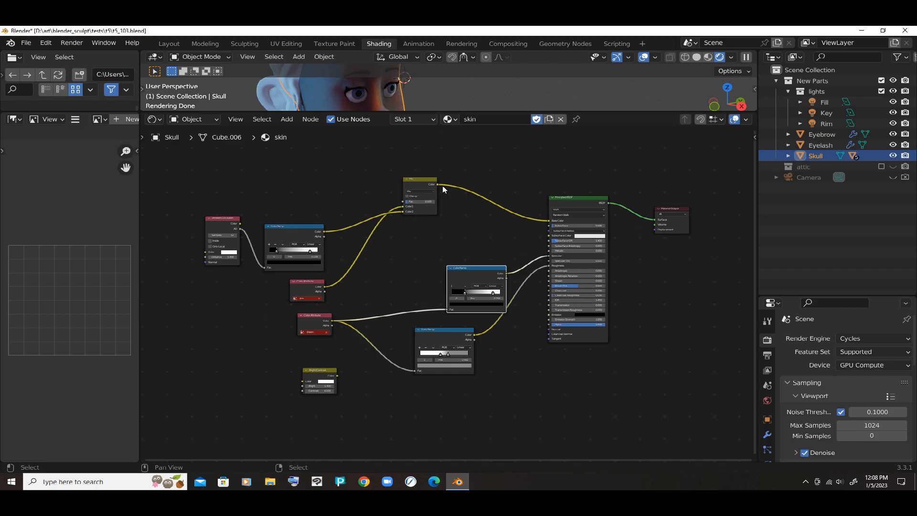
left_click(454, 209)
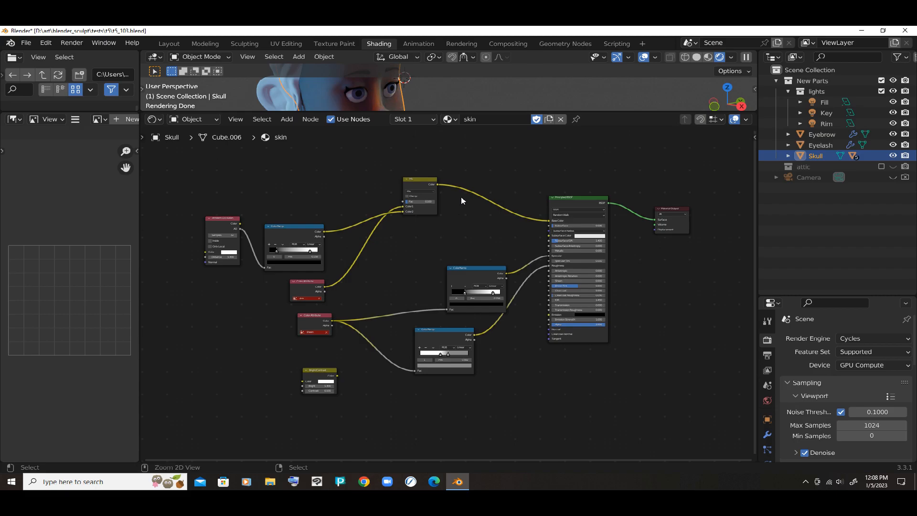
key("ctrl+space")
scroll(462, 200, "up", 2)
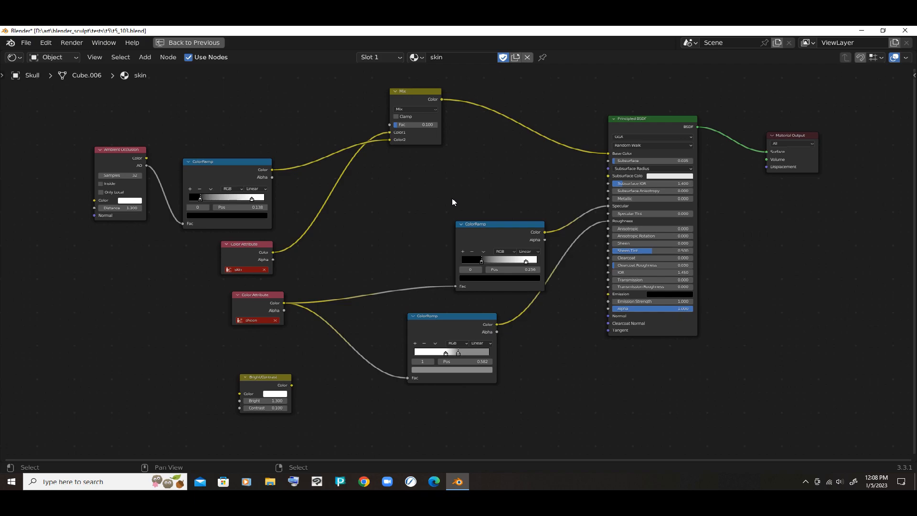
mouse_move(471, 165)
middle_mouse_down()
mouse_move(477, 197)
mouse_move(478, 183)
middle_mouse_up()
left_click(233, 413)
key("Delete")
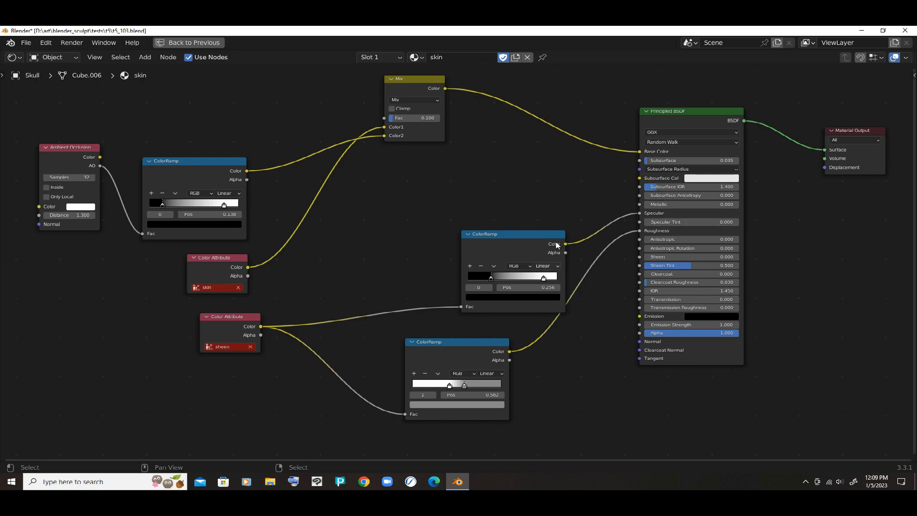
Step: Restore the split workspace with a larger 3D viewport and switch the render engine to Eevee
key("ctrl+space")
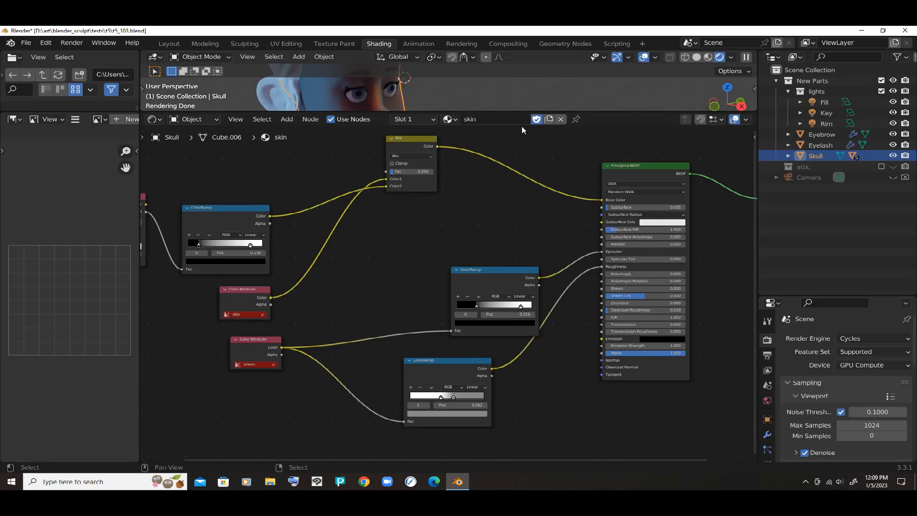
left_click_drag(476, 86, 460, 230)
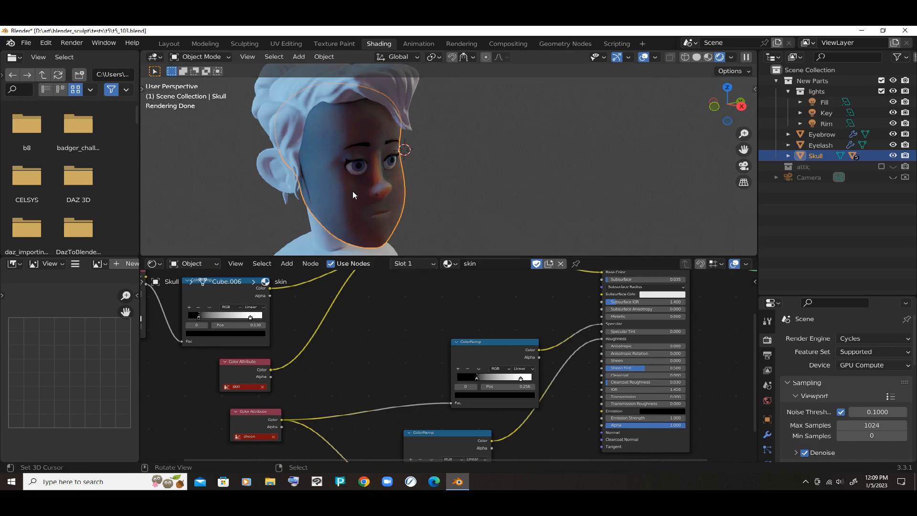
middle_click_drag(496, 301, 478, 315)
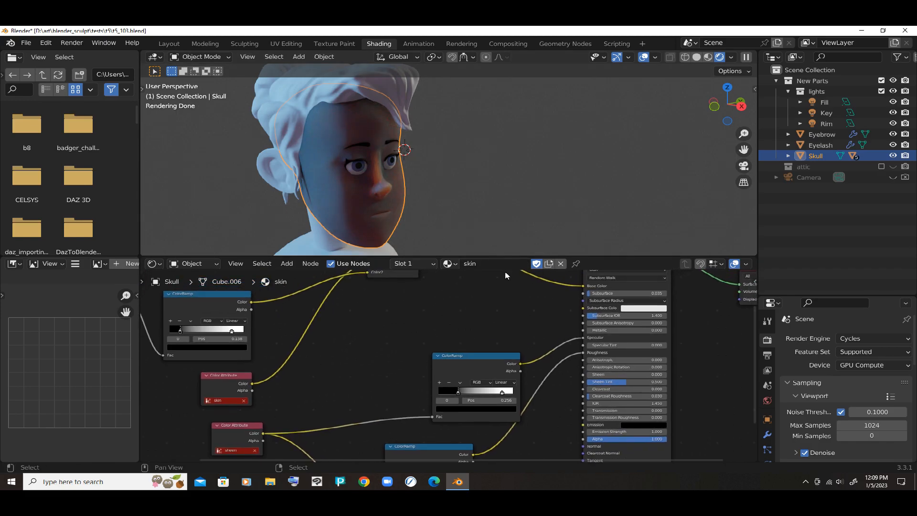
middle_click_drag(377, 304, 391, 274)
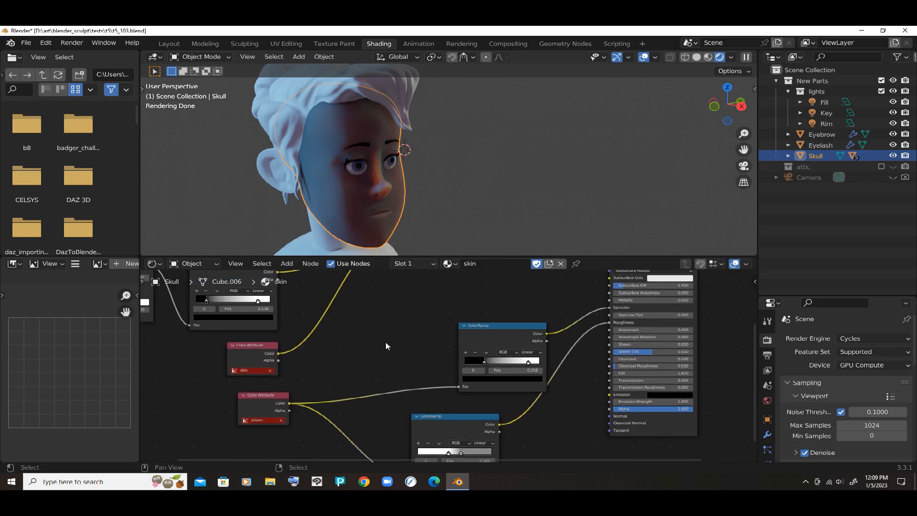
scroll(717, 299, "down", 2)
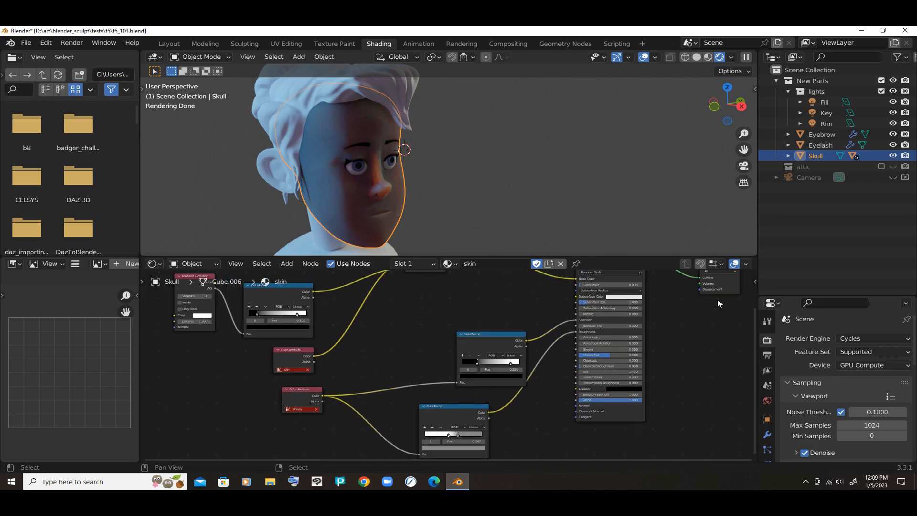
left_click(860, 338)
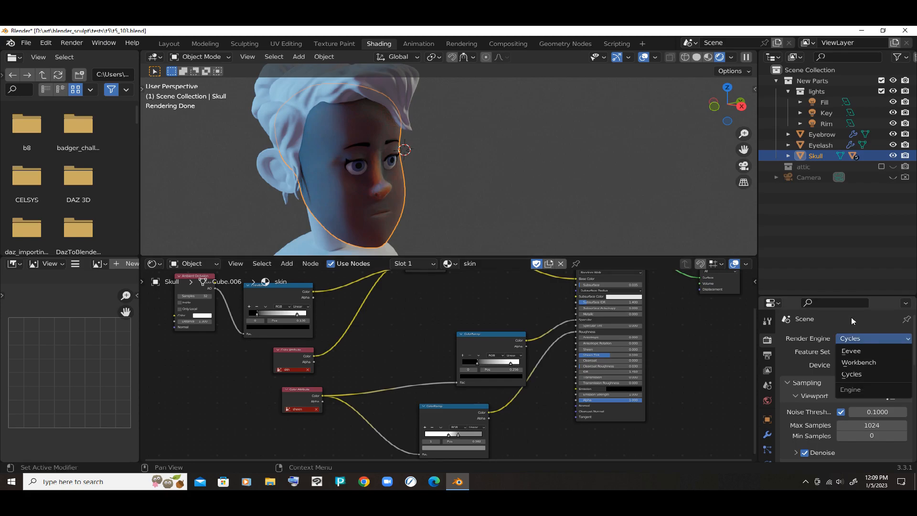
left_click(858, 351)
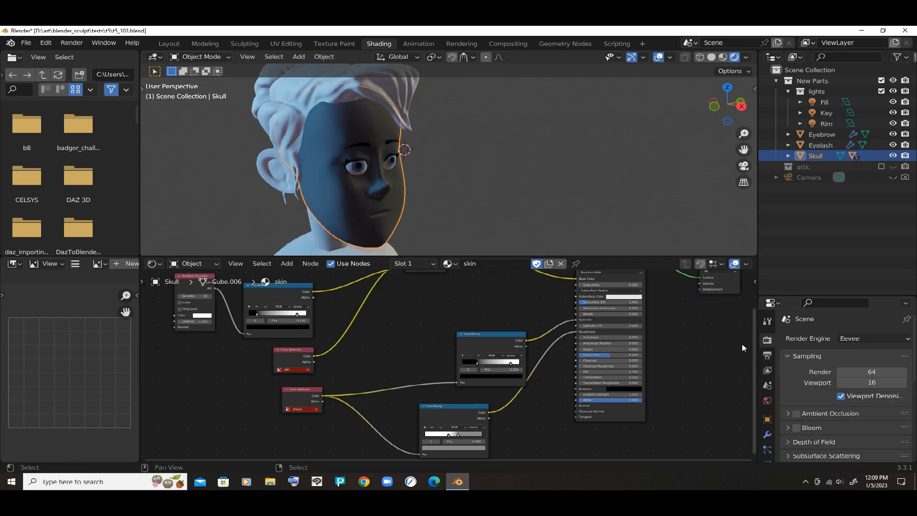
Step: Open the Color Attributes section in the Skull's object data properties
scroll(743, 347, "down", 1)
scroll(767, 371, "down", 5)
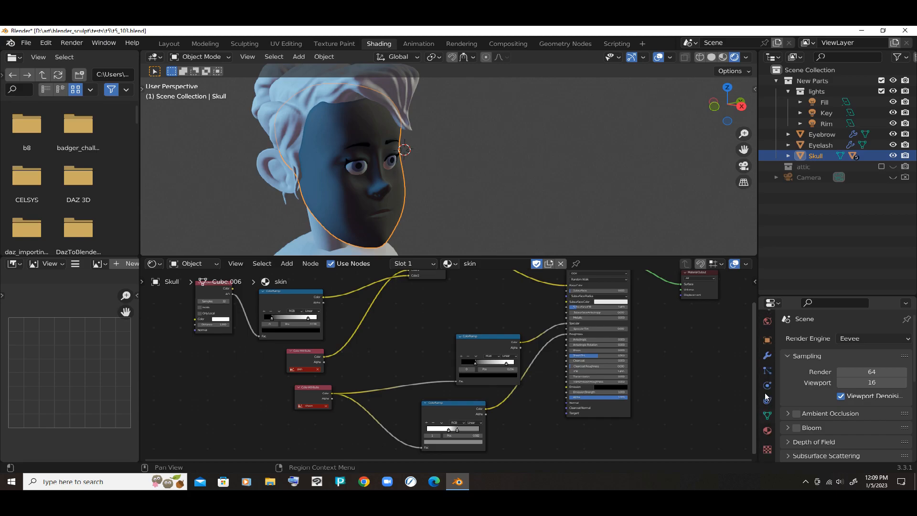
left_click(767, 416)
scroll(785, 356, "down", 4)
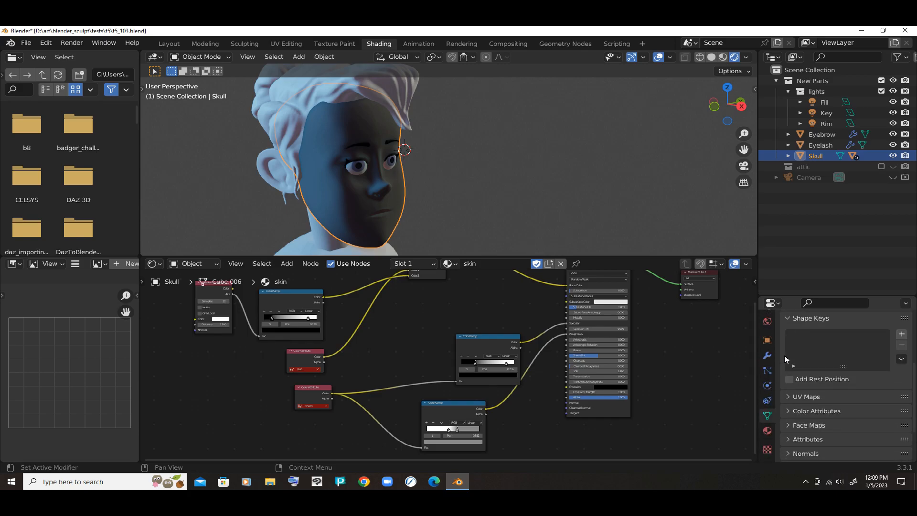
left_click(789, 377)
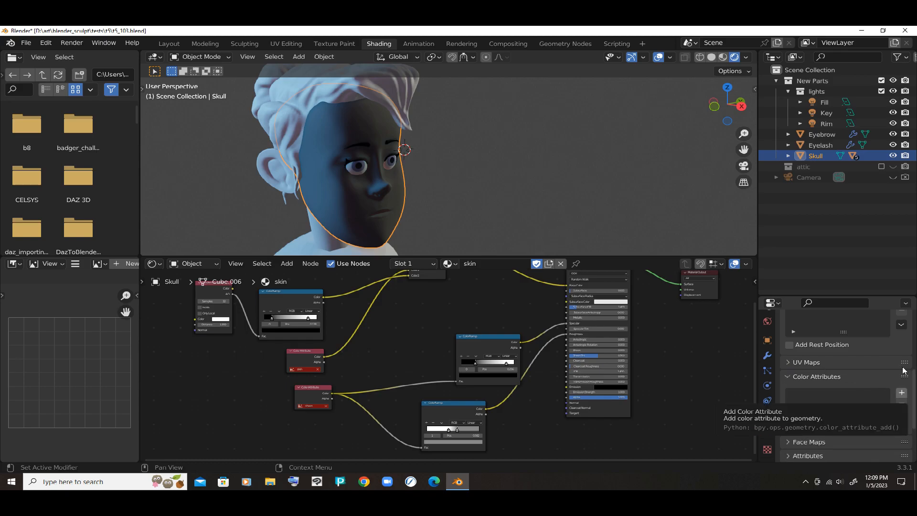
left_click(902, 393)
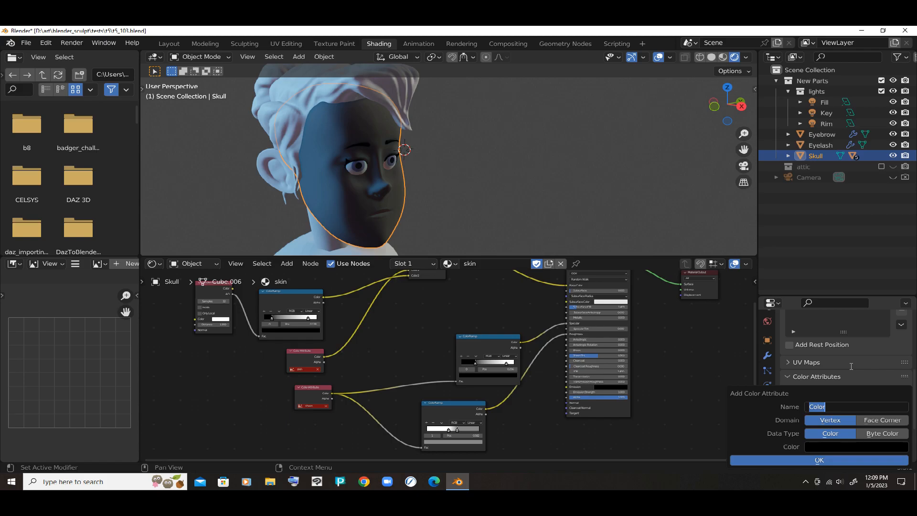
type("skin")
key("Return")
left_click(834, 447)
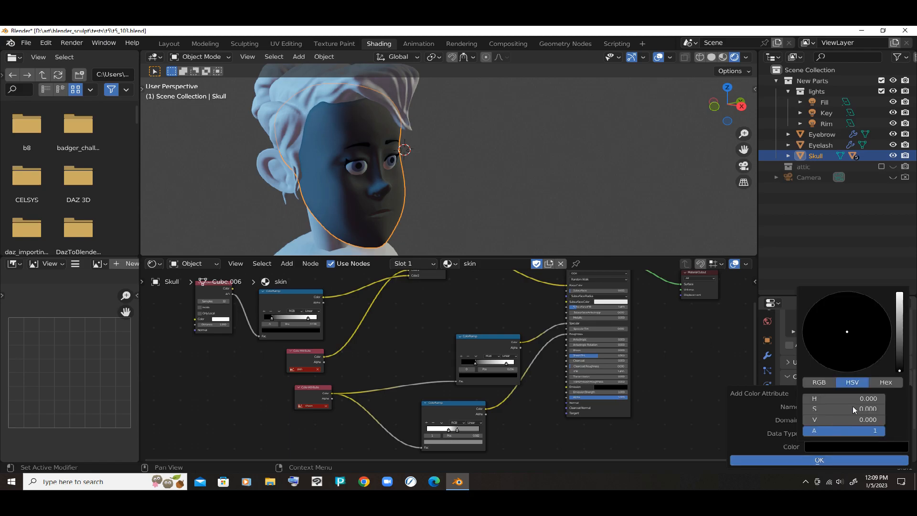
left_click_drag(900, 351, 900, 318)
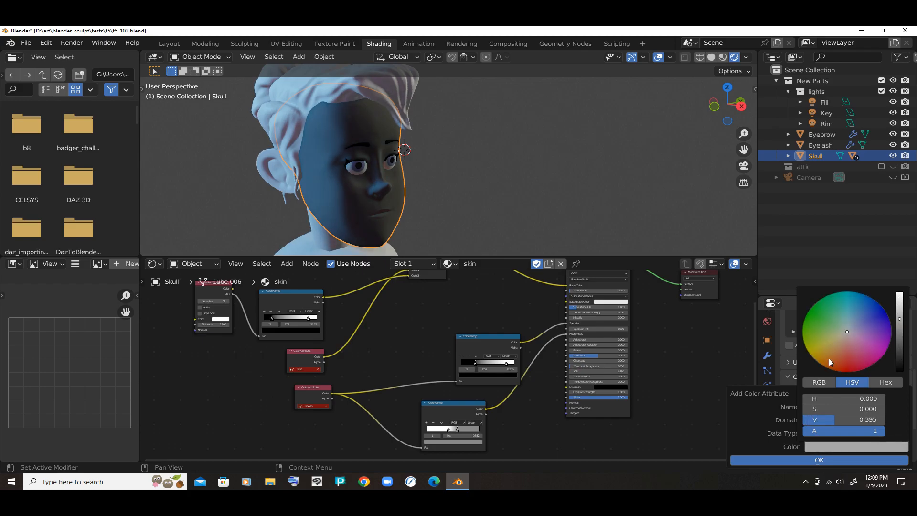
left_click(841, 398)
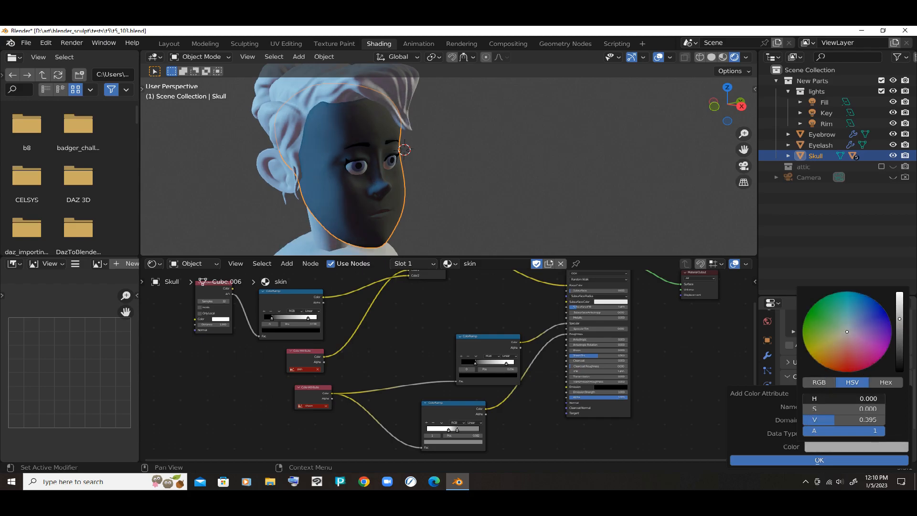
left_click(833, 330)
left_click_drag(834, 330, 835, 349)
left_click_drag(900, 319, 900, 297)
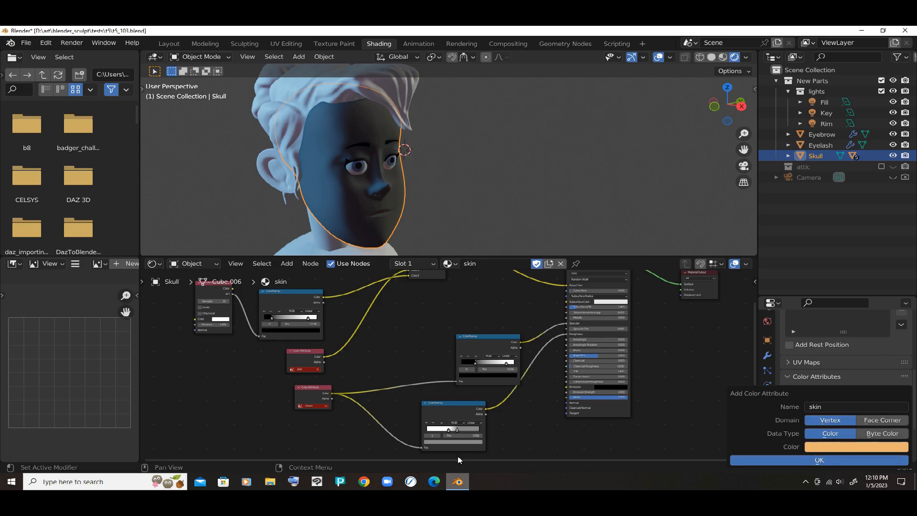
mouse_move(458, 481)
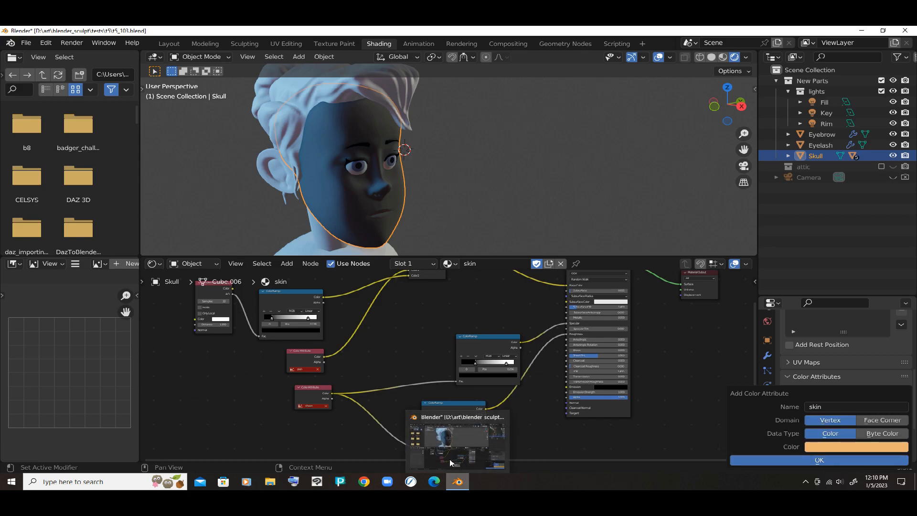
left_click(450, 459)
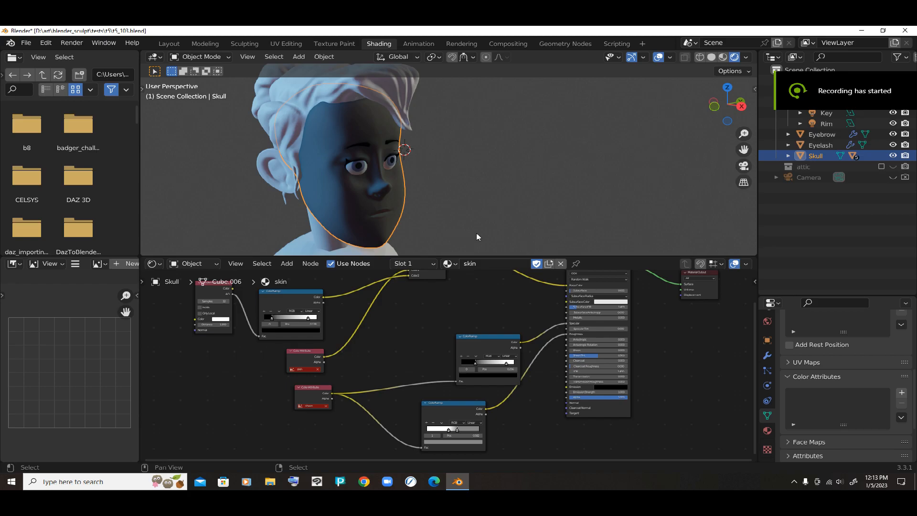
Step: Give the node editor more height and start a new color attribute named skin on the Skull mesh
left_click_drag(477, 257, 481, 143)
scroll(305, 298, "up", 2)
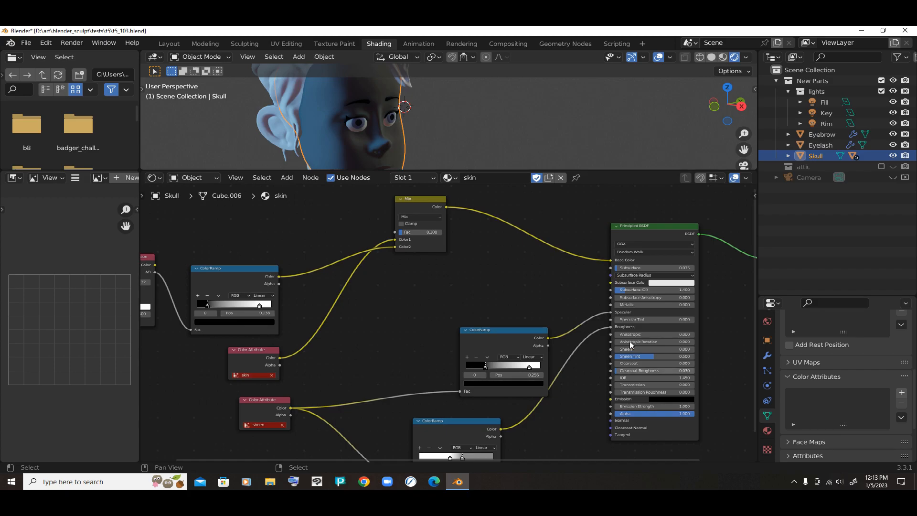
scroll(739, 317, "up", 1)
scroll(739, 317, "down", 1)
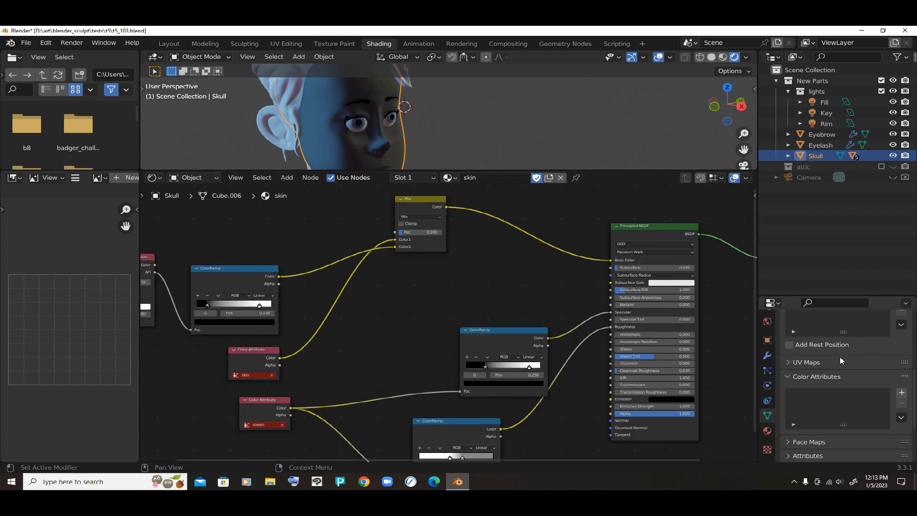
left_click(902, 392)
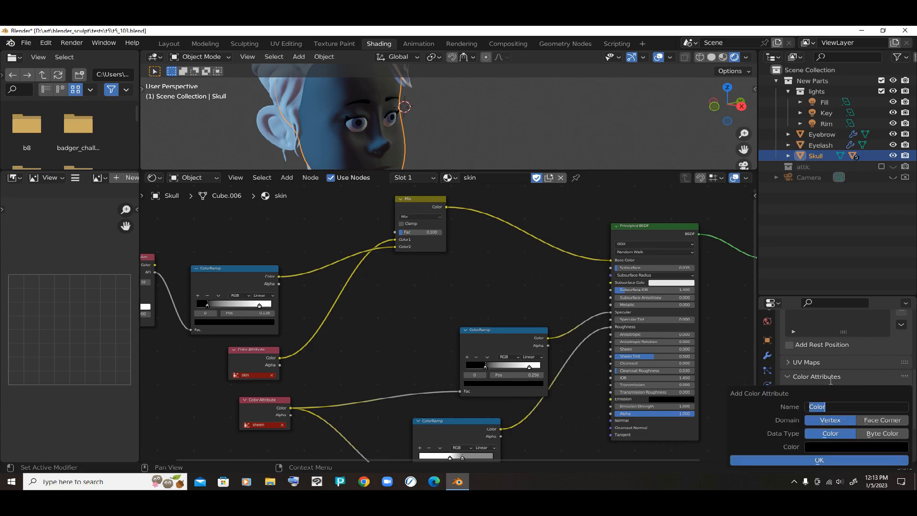
type("skin")
Step: Set the new attribute's color to hue 0.04, saturation 0.3 and value 0.95
left_click(821, 447)
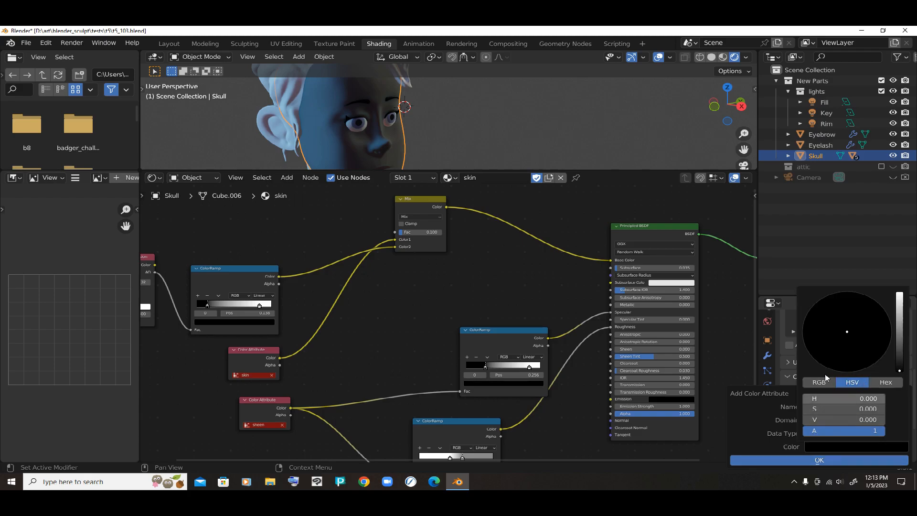
left_click(870, 399)
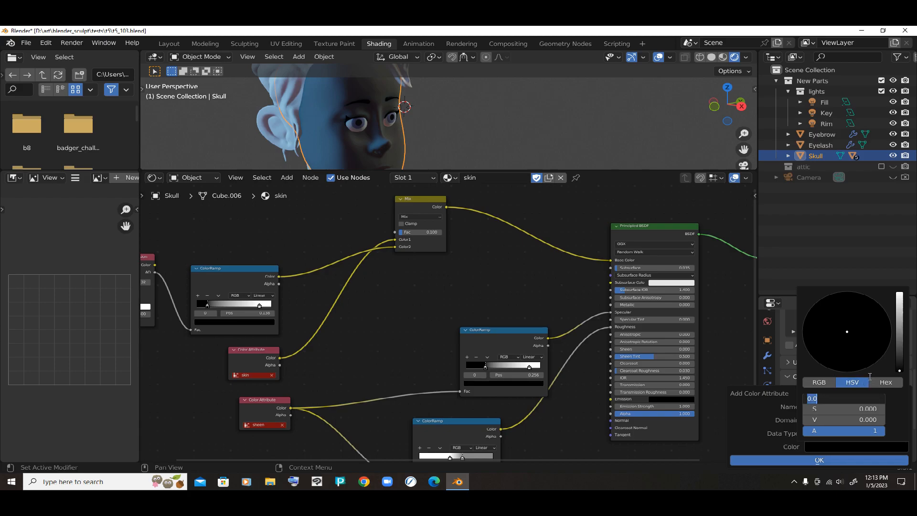
type(".04")
key("Return")
left_click(870, 409)
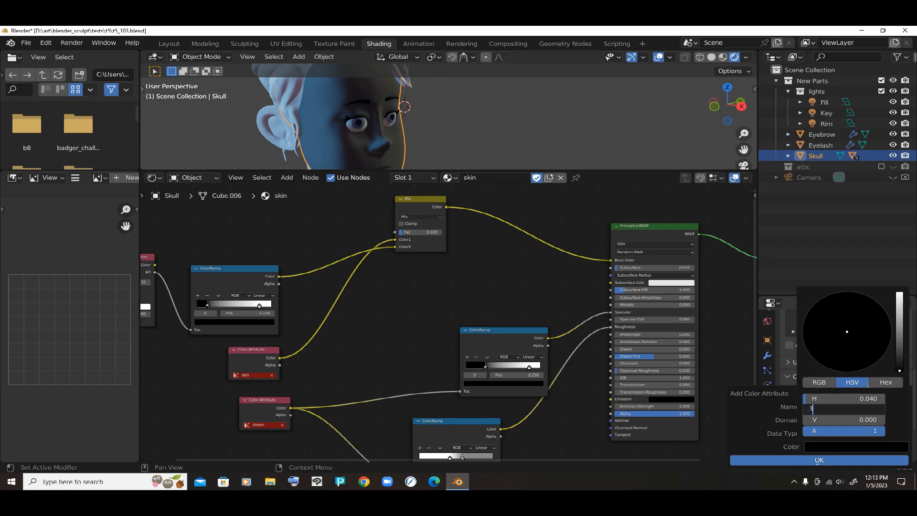
key("Return")
left_click(862, 419)
key("BackSpace")
type(".95")
key("Return")
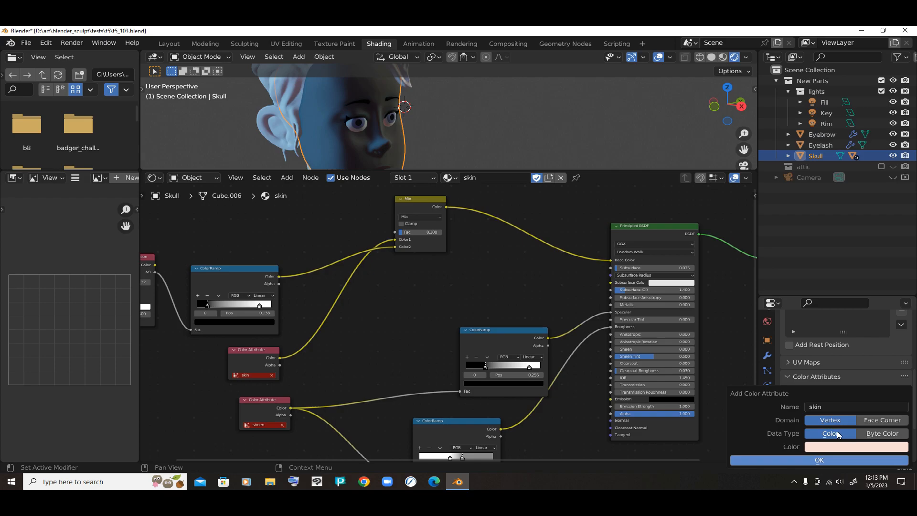
Step: Set the skin attribute's color to red 0.789, green 0.533 and blue 0.465, and create the attribute
left_click(828, 447)
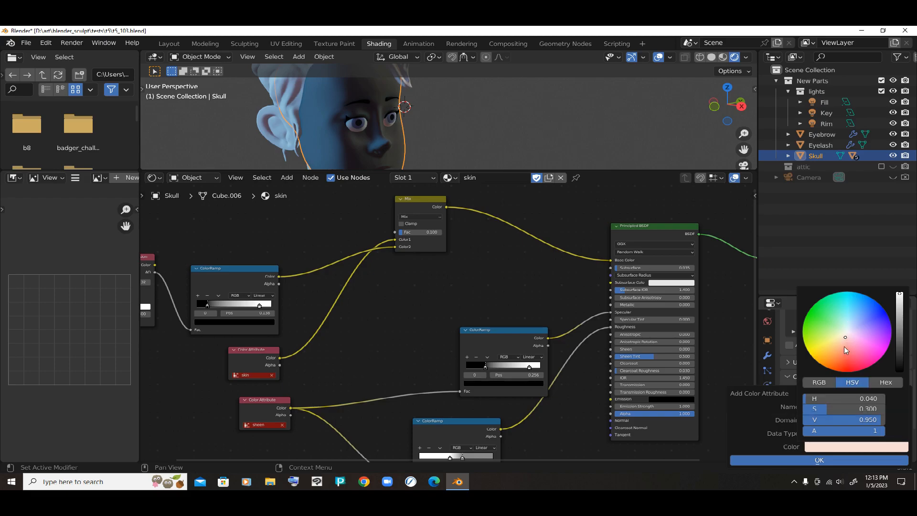
left_click_drag(900, 293, 900, 301)
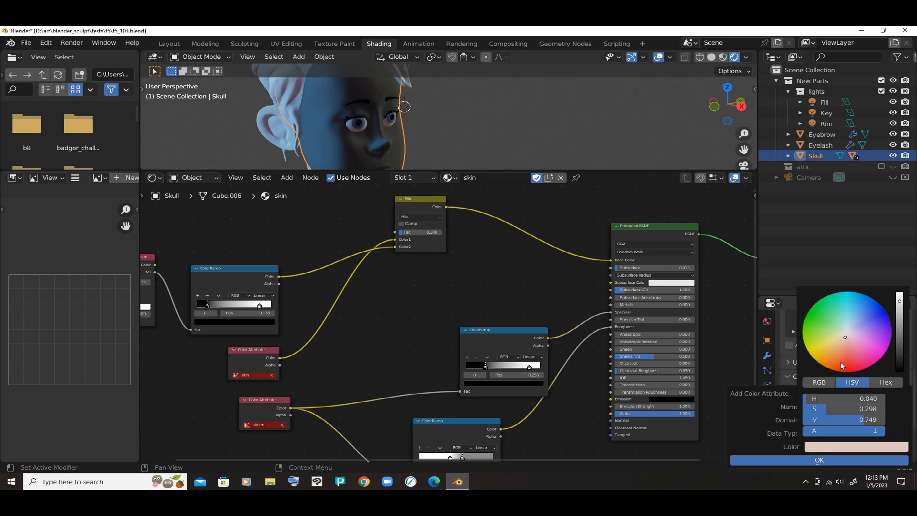
left_click_drag(855, 409, 861, 409)
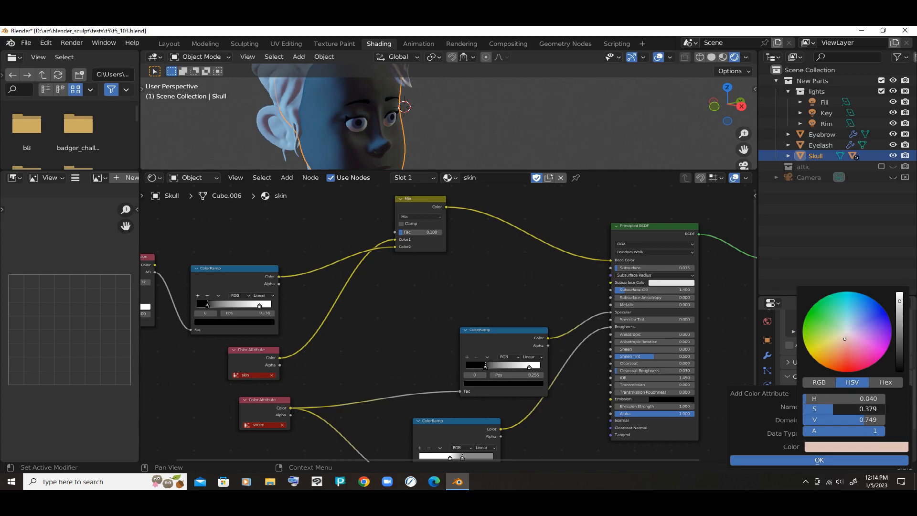
left_click_drag(864, 409, 864, 409)
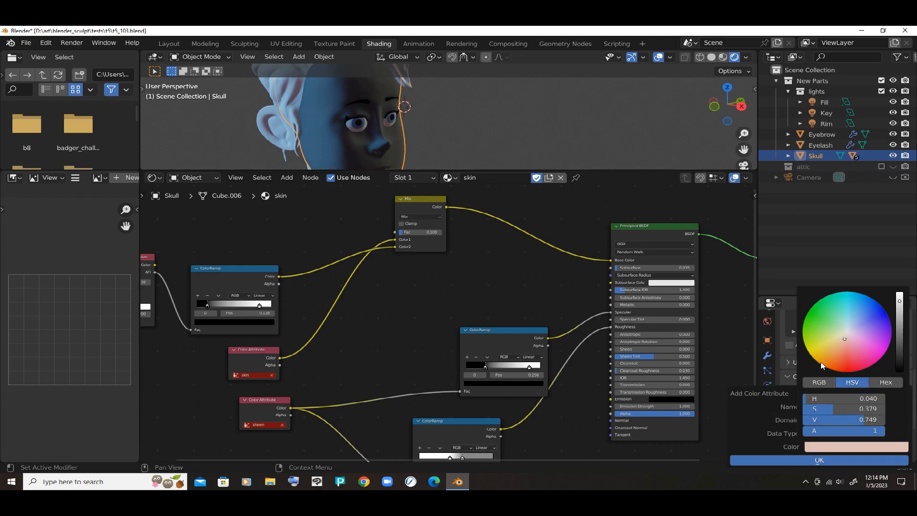
left_click(816, 383)
left_click_drag(859, 398, 868, 398)
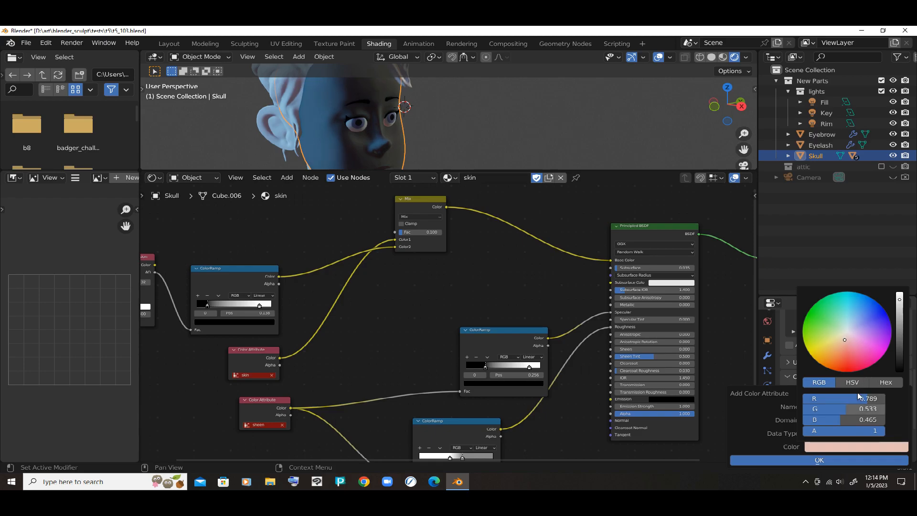
key("Return")
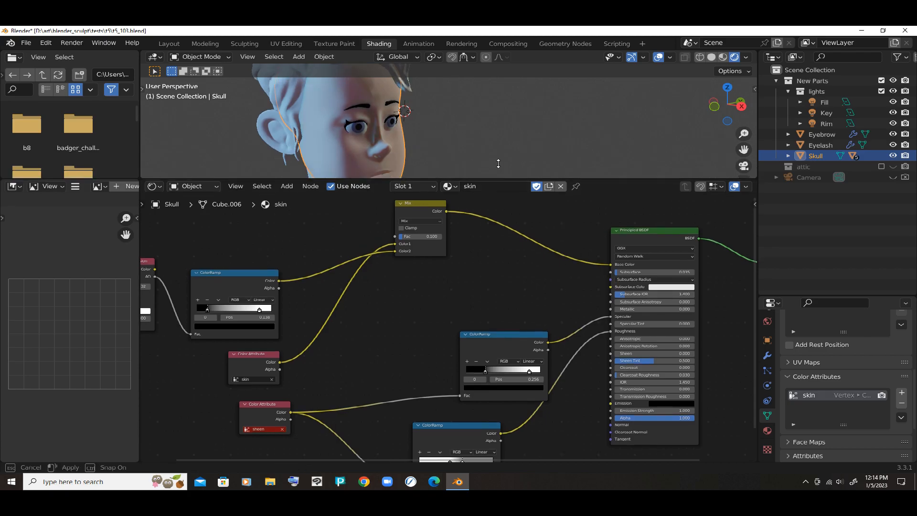
Step: Enlarge the 3D viewport to examine the skin color on the face, and restore a taller node editor
left_click_drag(492, 145, 507, 343)
mouse_move(487, 253)
middle_mouse_down()
mouse_move(451, 243)
mouse_move(492, 242)
middle_mouse_up()
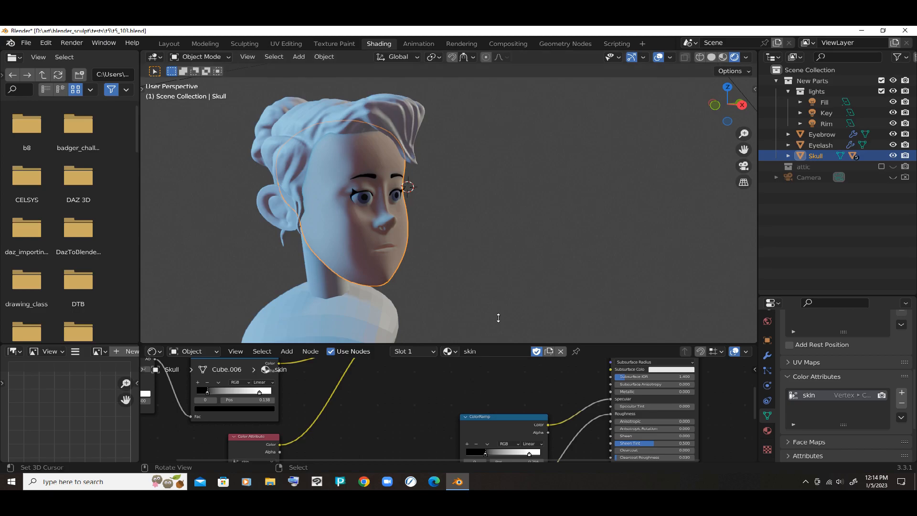
left_click_drag(499, 343, 505, 288)
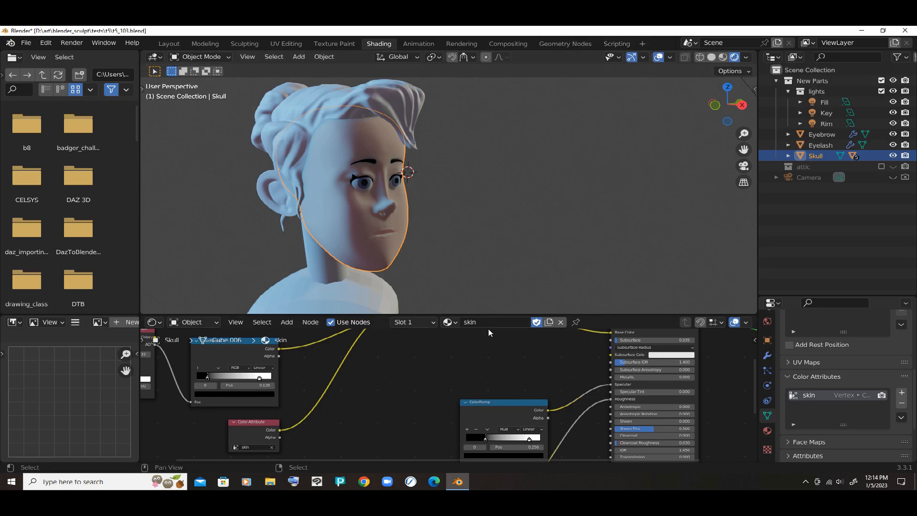
scroll(481, 331, "down", 1)
left_click_drag(507, 289, 507, 211)
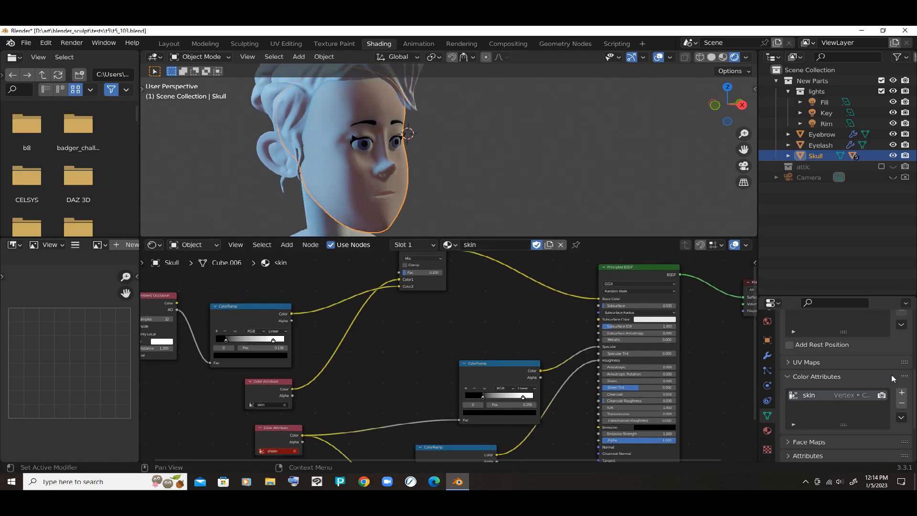
Step: Delete the Skull's skin color attribute and start a replacement attribute also named skin
left_click(902, 403)
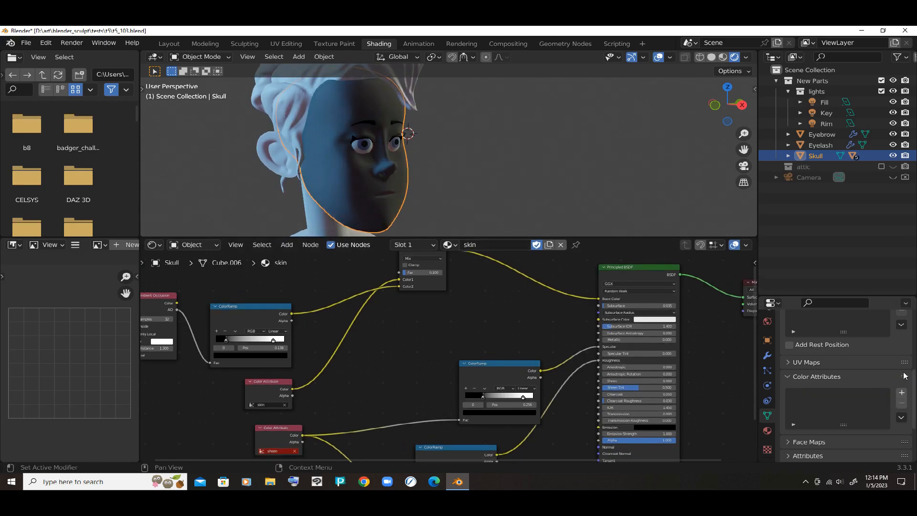
left_click(902, 392)
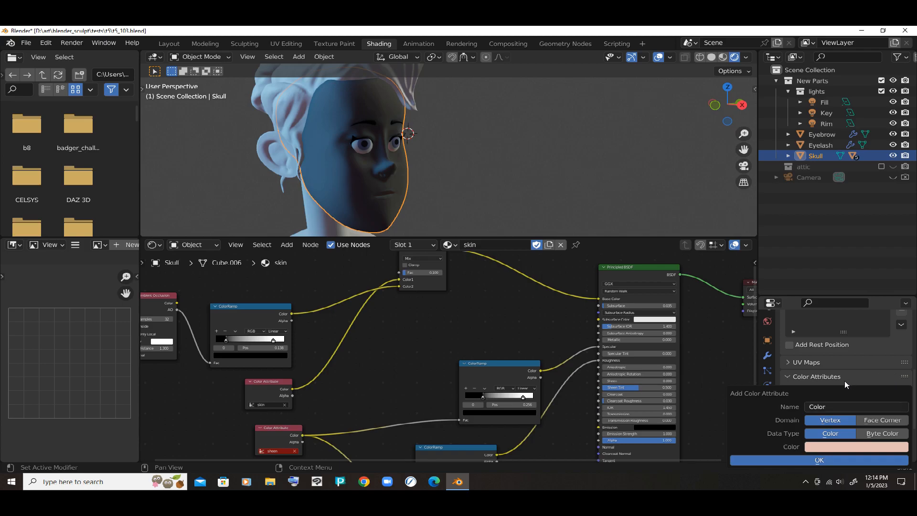
key("Tab")
type("skin")
key("Return")
Step: Set the new attribute's color saturation to 0.451 and its red to 0.818, and create the attribute
left_click(841, 447)
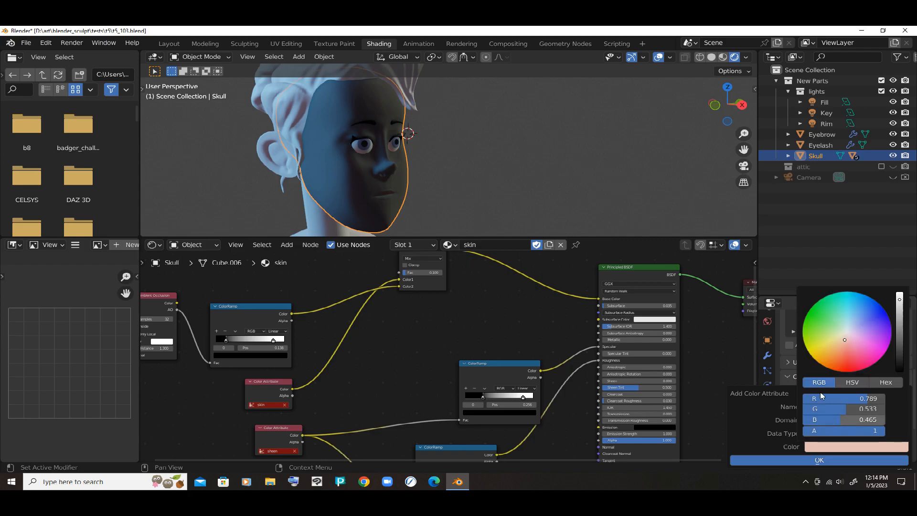
left_click(853, 382)
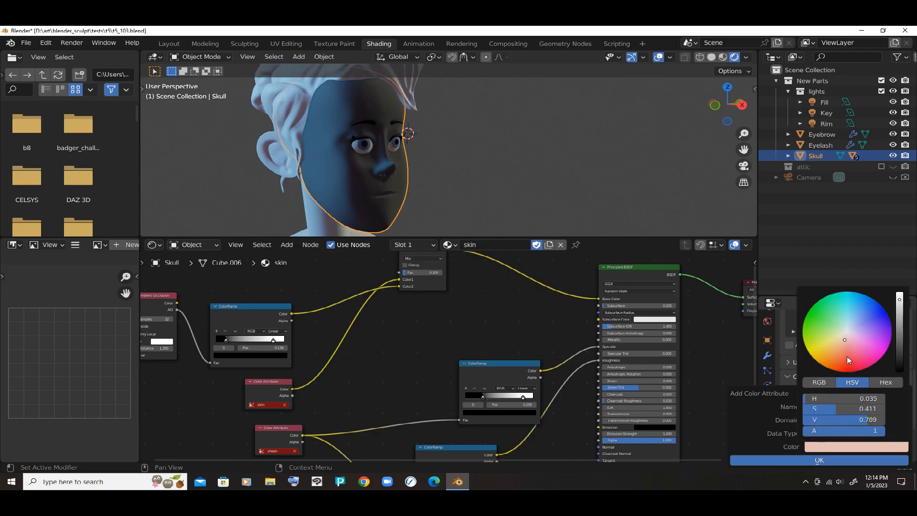
left_click_drag(837, 410, 841, 410)
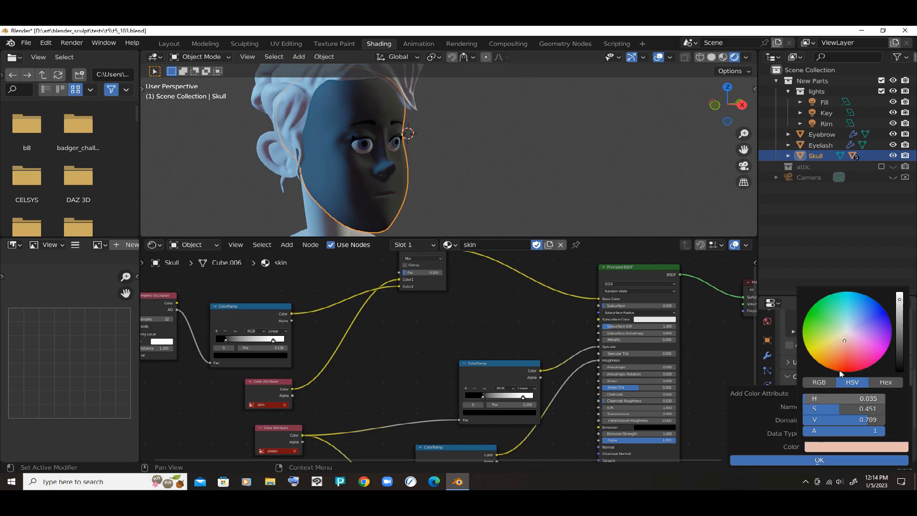
left_click(818, 382)
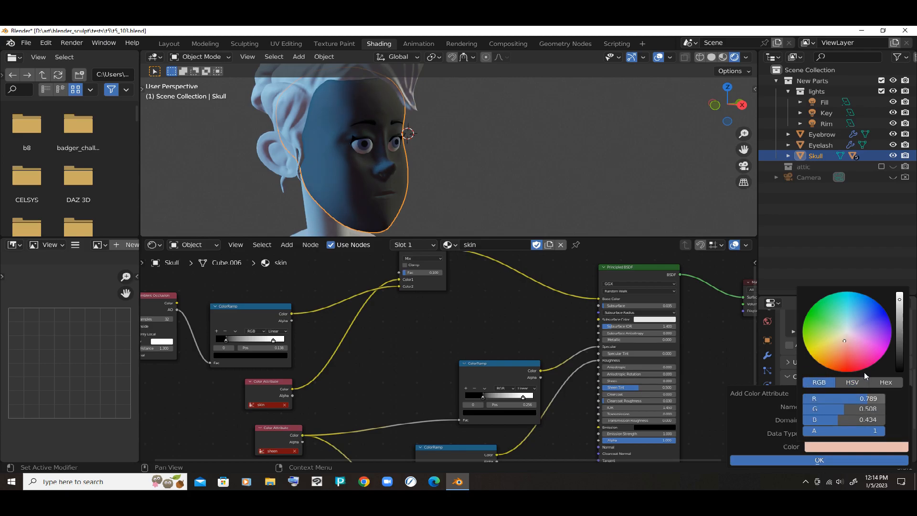
left_click_drag(855, 398, 858, 399)
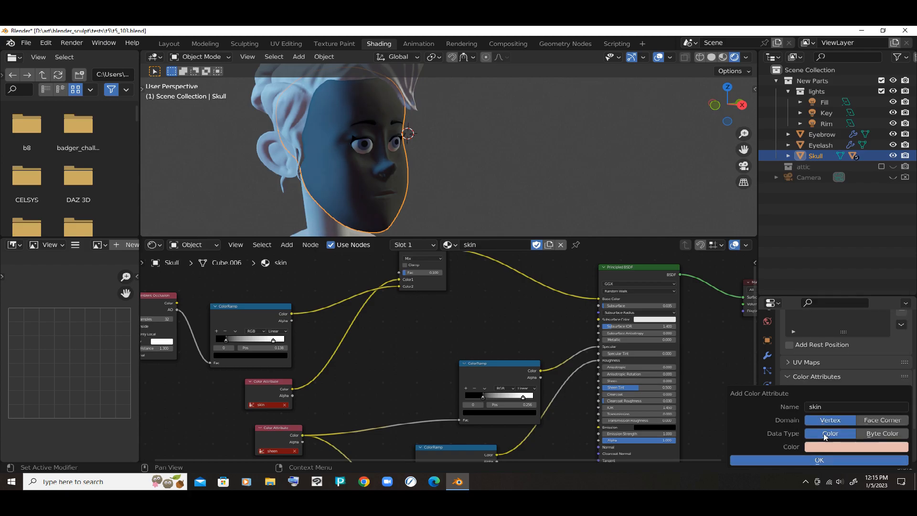
key("Return")
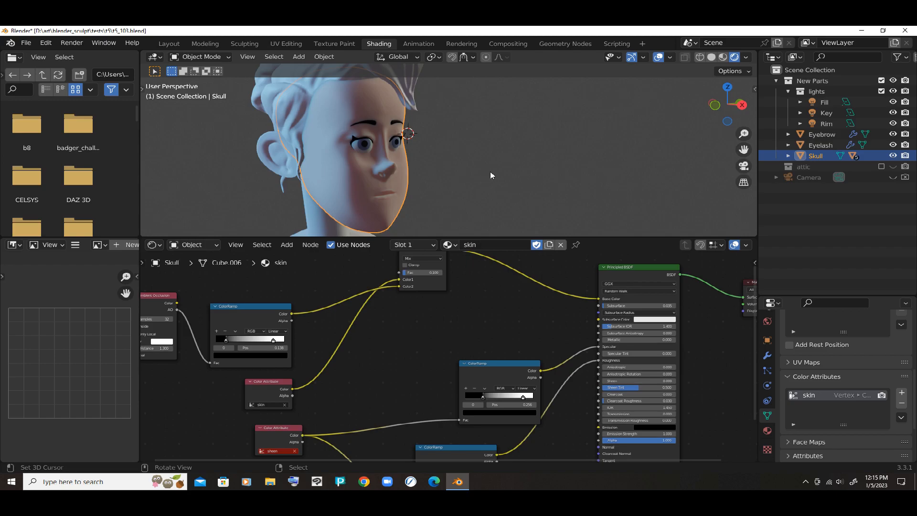
Step: Enlarge the 3D viewport and set the world's background surface color to black
mouse_move(492, 170)
middle_mouse_down()
mouse_move(504, 196)
mouse_move(506, 182)
middle_mouse_up()
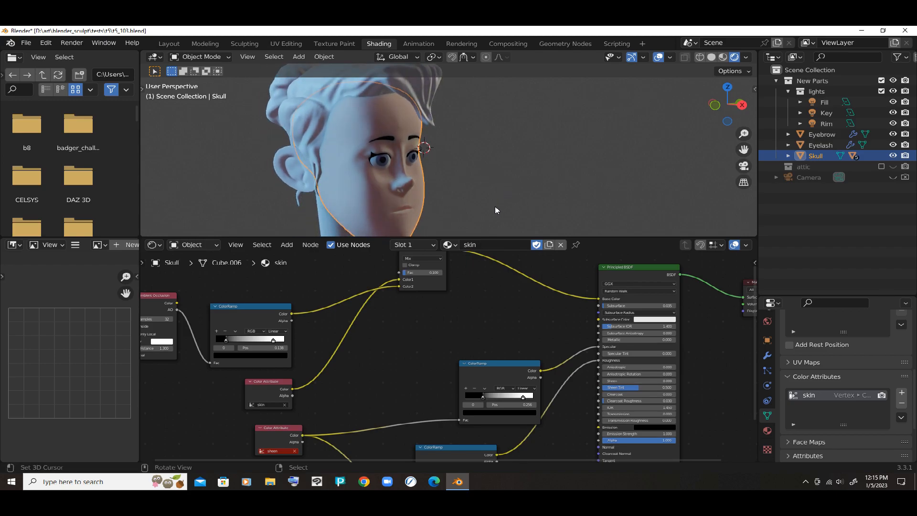
left_click_drag(495, 210, 502, 321)
middle_click_drag(502, 321, 535, 255)
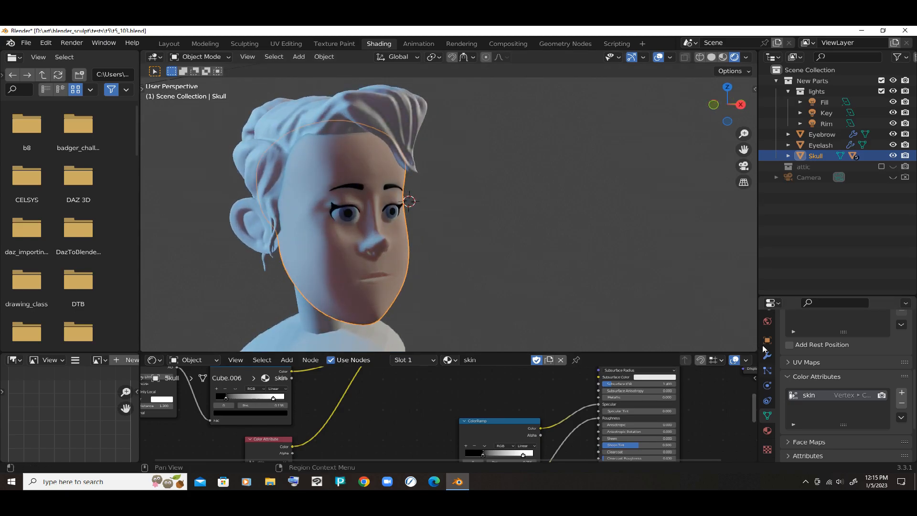
left_click(768, 321)
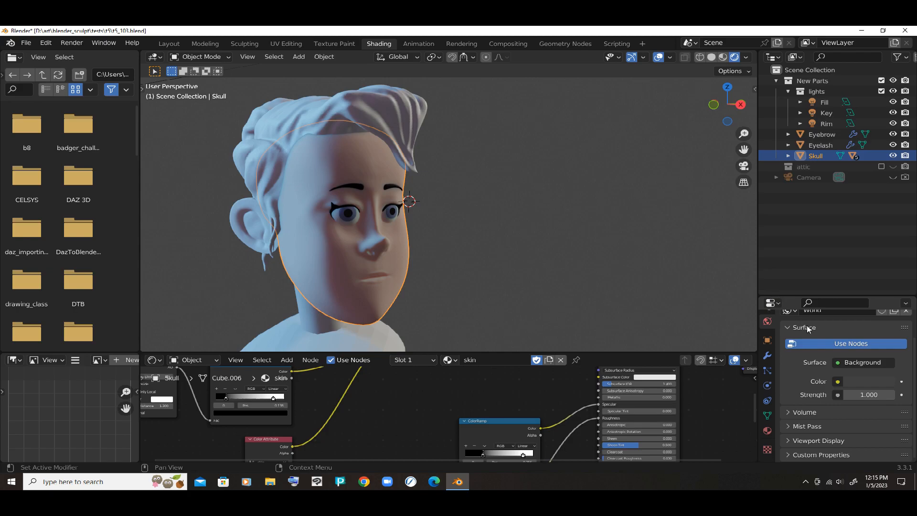
left_click(867, 381)
left_click_drag(886, 285, 886, 306)
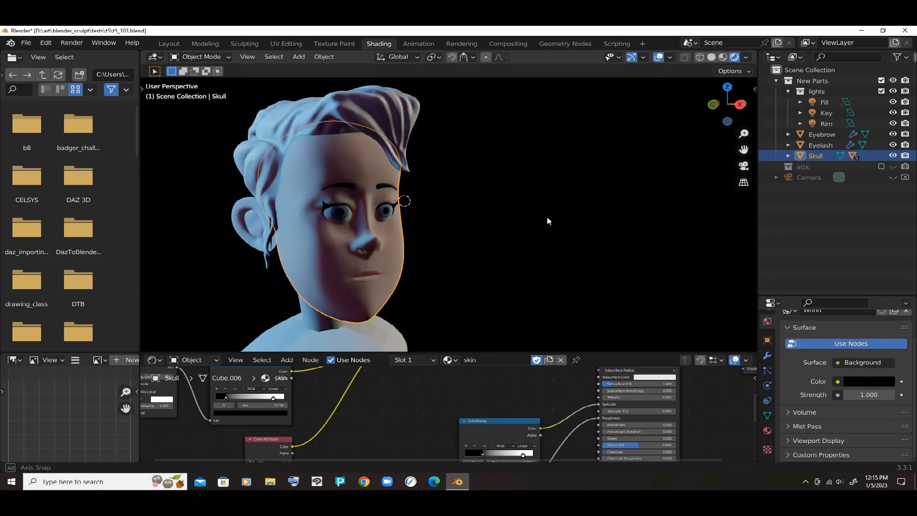
scroll(496, 222, "up", 2)
mouse_move(496, 222)
middle_mouse_down()
mouse_move(528, 222)
mouse_move(513, 223)
middle_mouse_up()
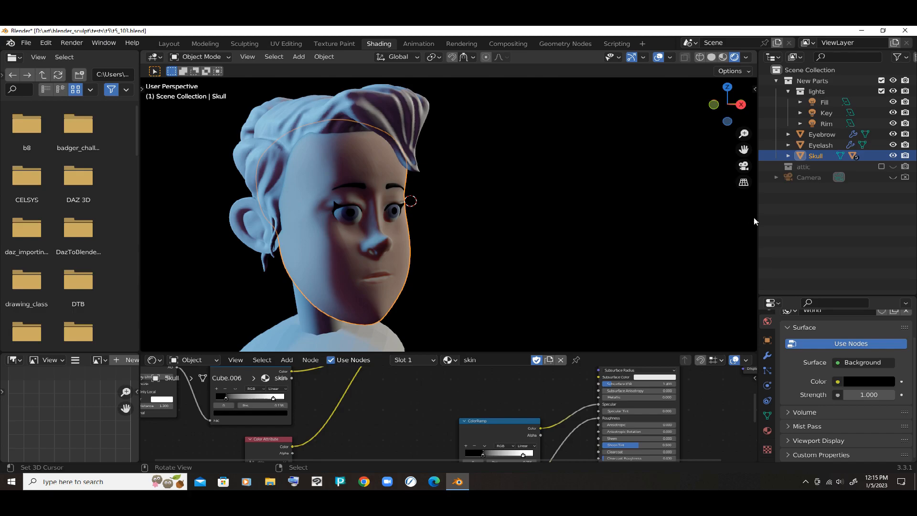
Step: Widen the properties area, give the node editor more height and bring the sheen Color Attribute node into view
left_click_drag(758, 214, 728, 213)
left_click_drag(588, 353, 590, 302)
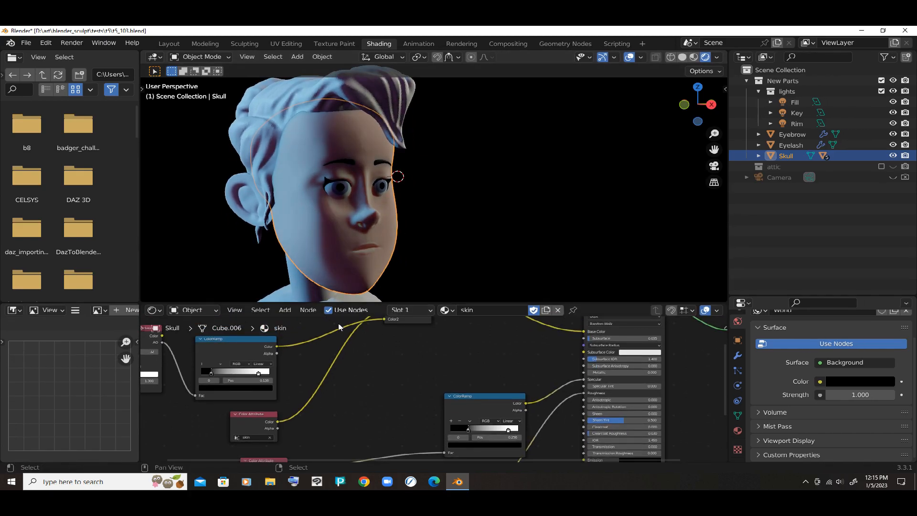
middle_click_drag(379, 354, 426, 295)
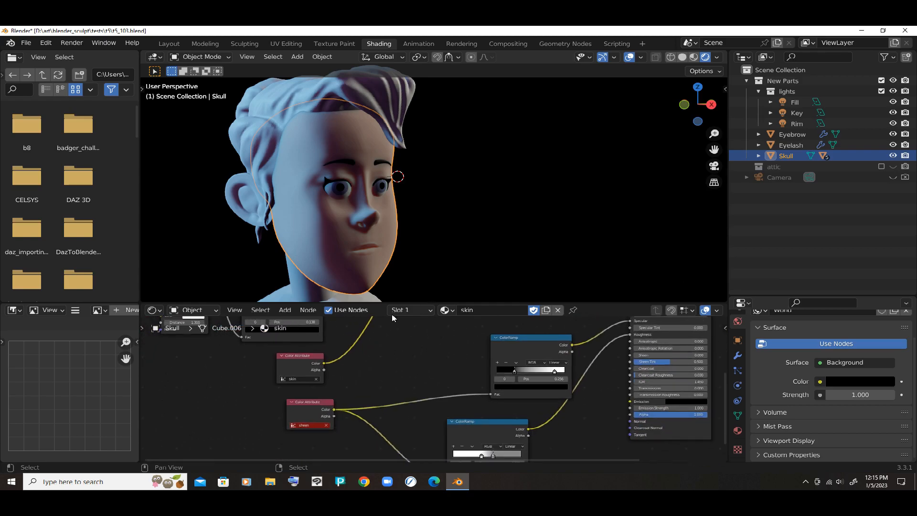
scroll(248, 396, "up", 1)
scroll(248, 399, "up", 1)
middle_click_drag(248, 399, 269, 364)
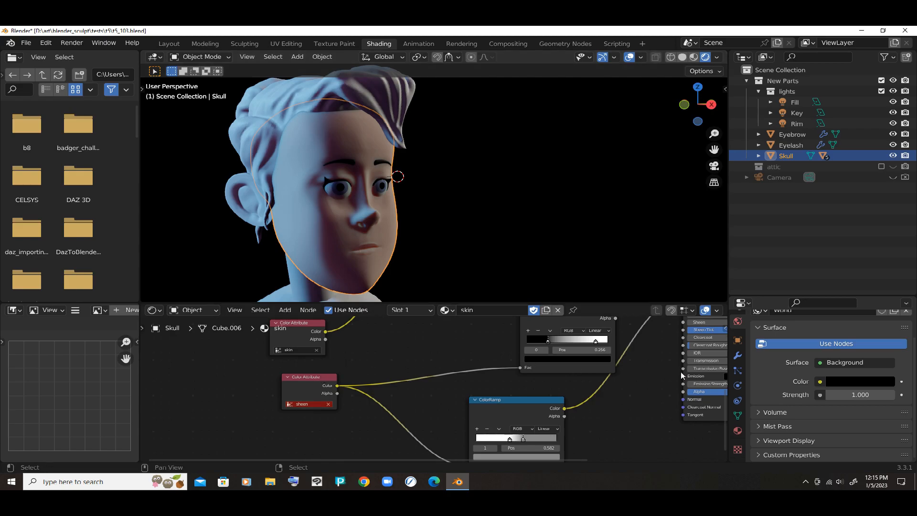
Step: Start a second color attribute named sheen in the Skull's object data properties
left_click(738, 416)
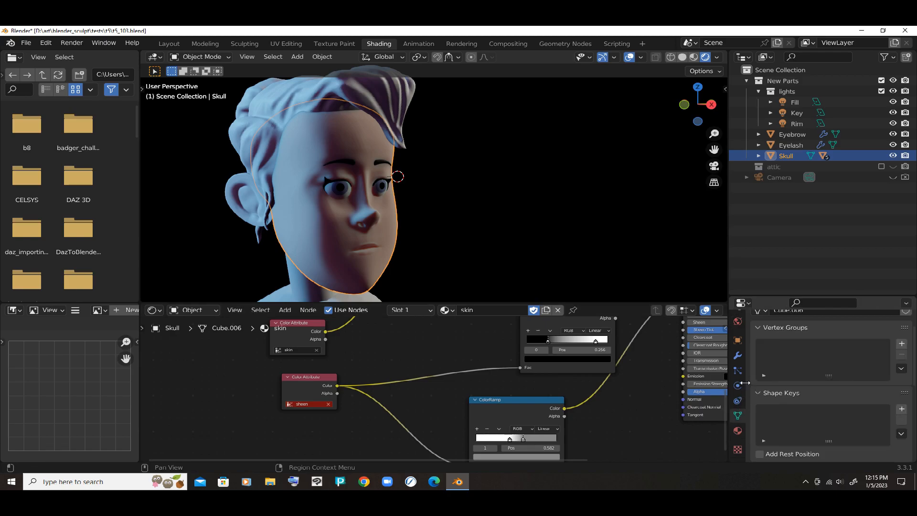
scroll(775, 360, "down", 5)
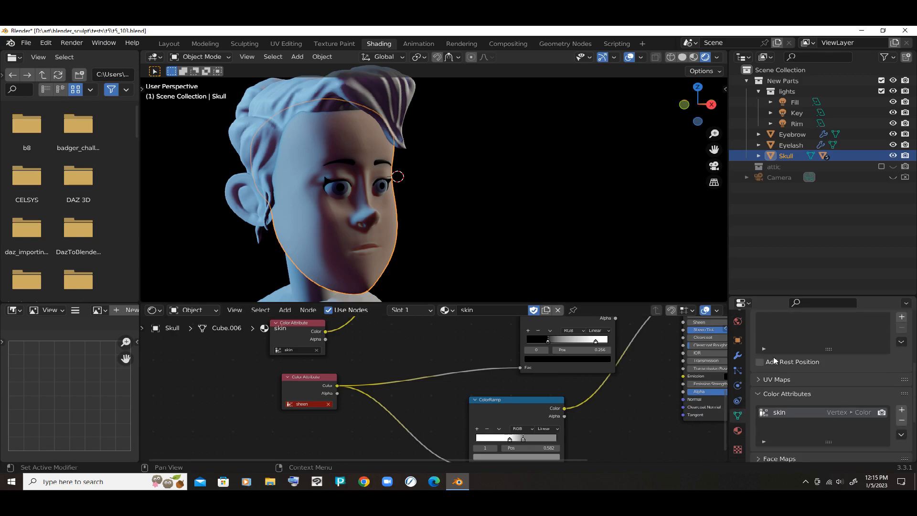
scroll(775, 360, "down", 2)
left_click(902, 376)
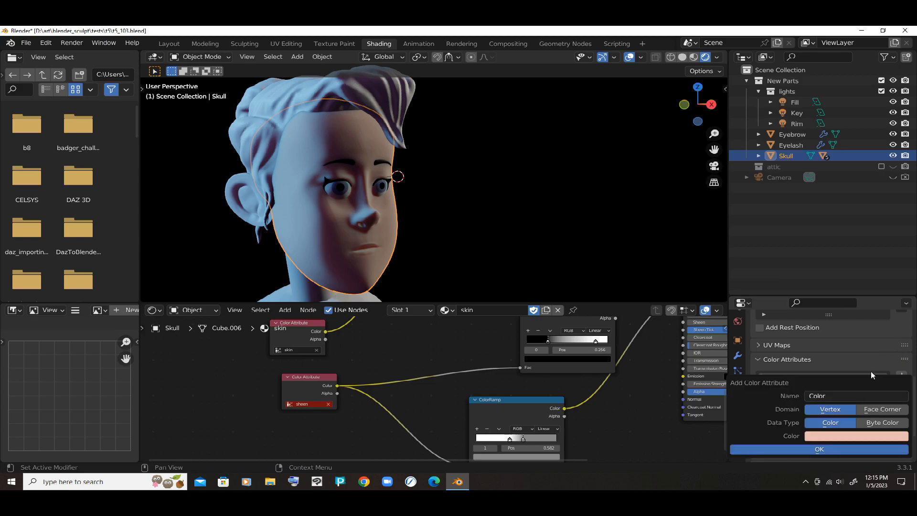
left_click(836, 395)
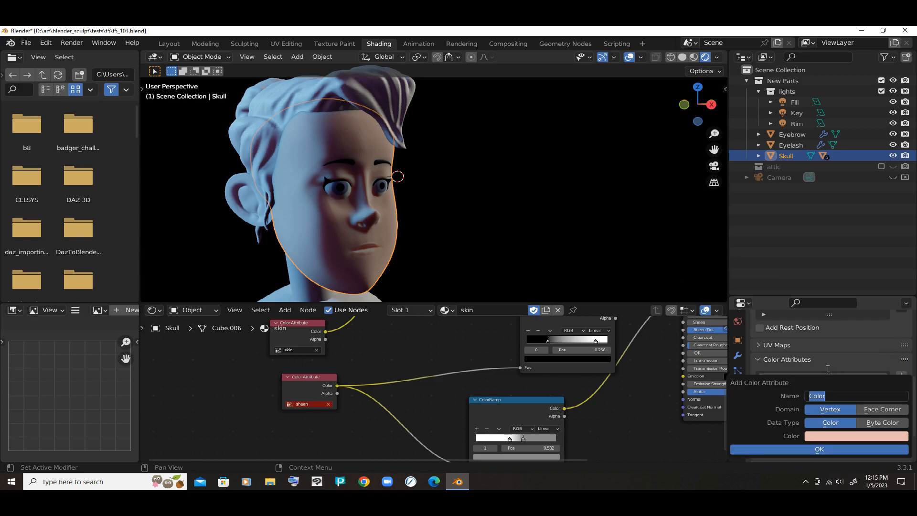
type("shh")
type("een")
Step: Set the sheen attribute's color to pure white and create the attribute
left_click(834, 436)
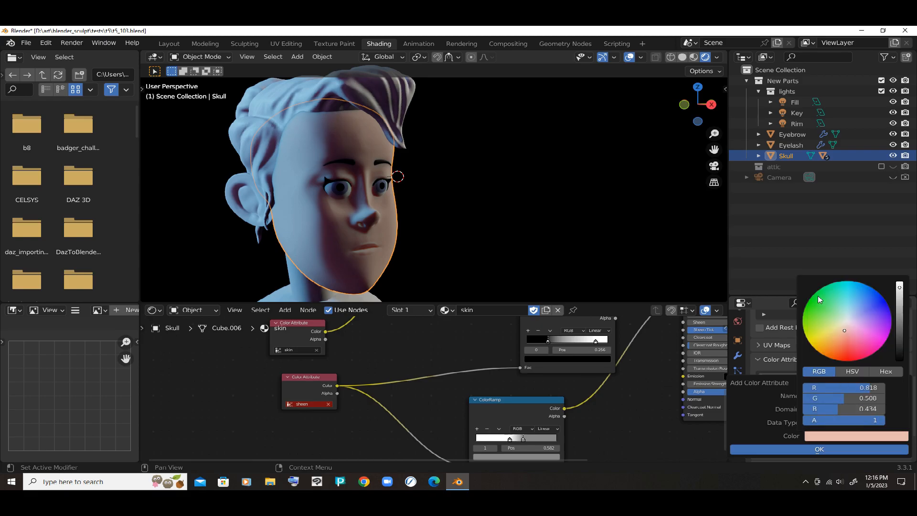
left_click_drag(900, 287, 899, 267)
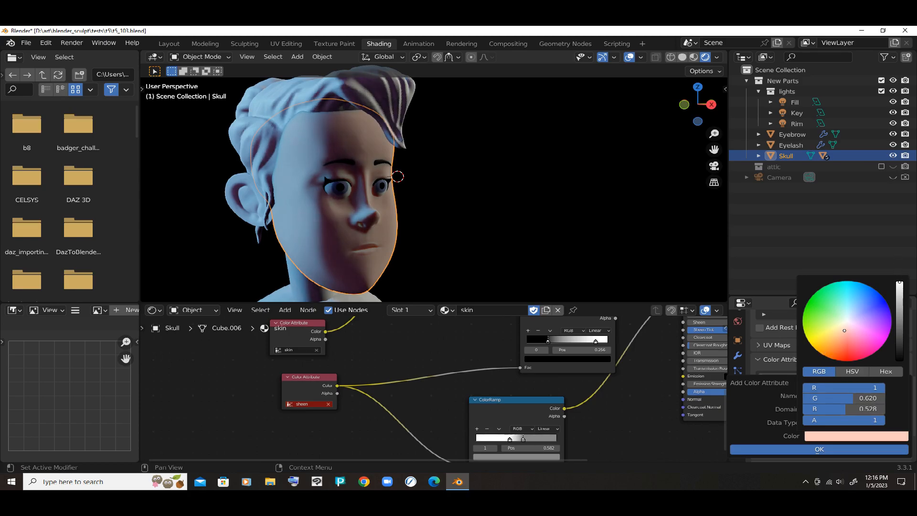
mouse_move(843, 397)
left_mouse_down()
mouse_move(885, 397)
mouse_move(885, 409)
left_mouse_up()
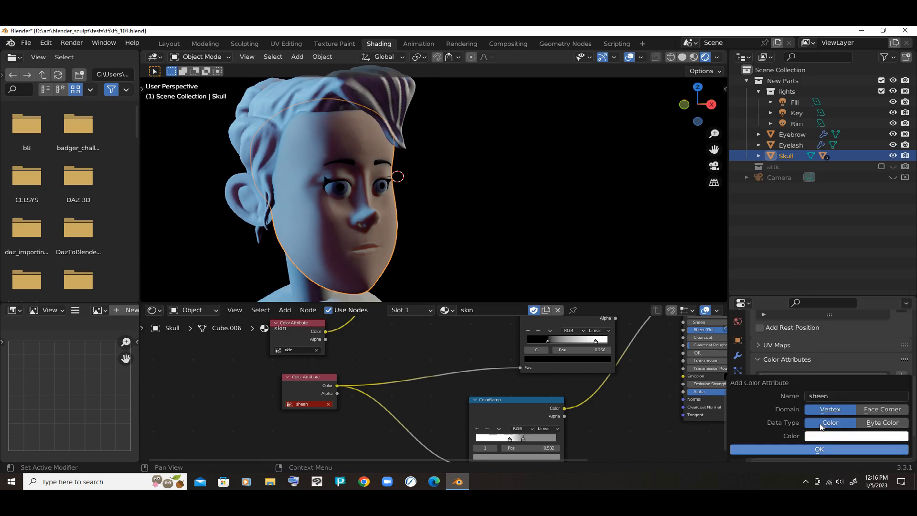
key("Return")
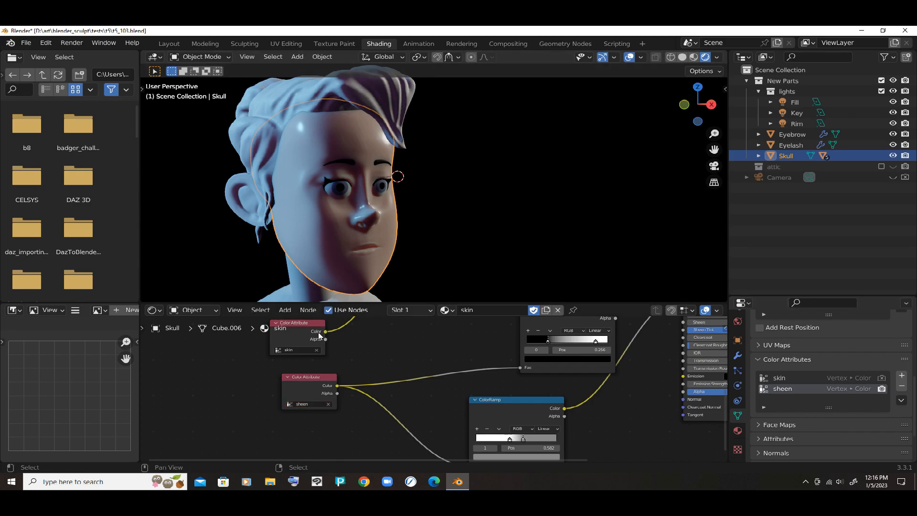
Step: Move the sheen Color Attribute node slightly away from the ColorRamp nodes and switch the viewport shading to Solid
key("g")
left_click(283, 362)
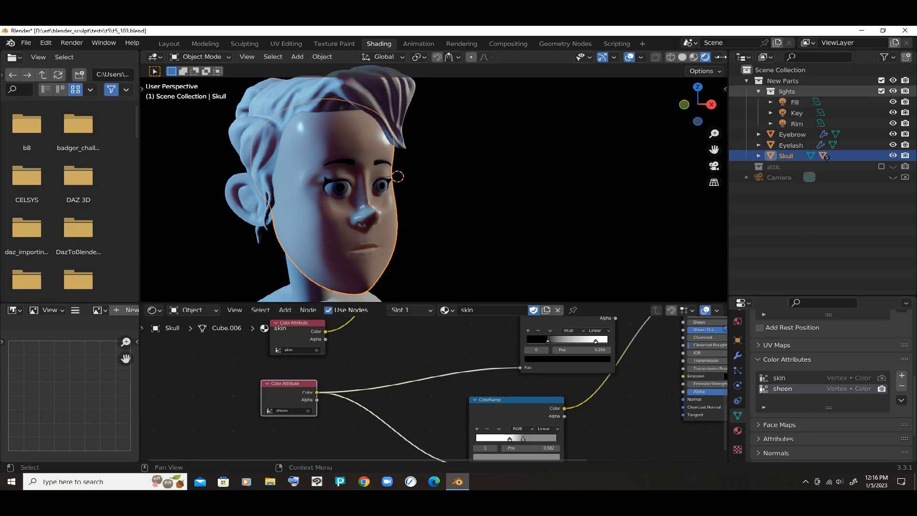
left_click(694, 57)
left_click(683, 57)
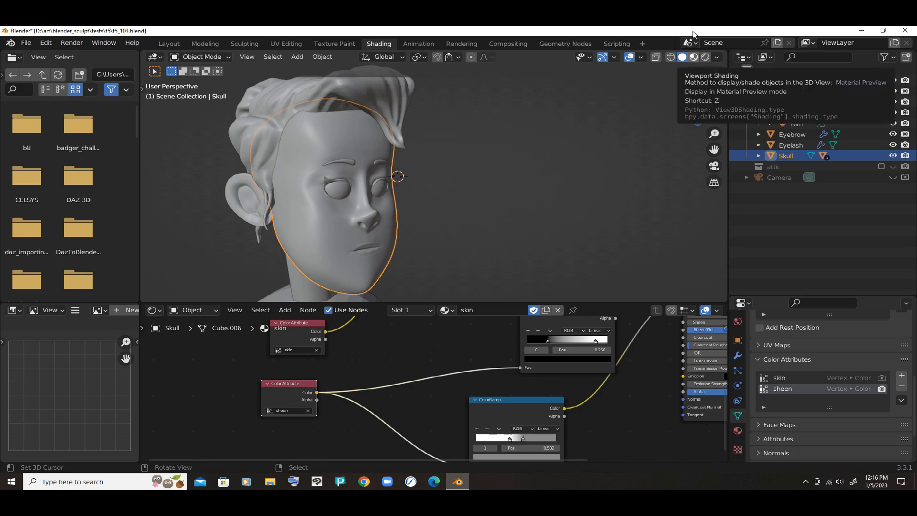
Step: Switch the viewport shading to Material Preview and make sheen the Skull's active color attribute
left_click(694, 56)
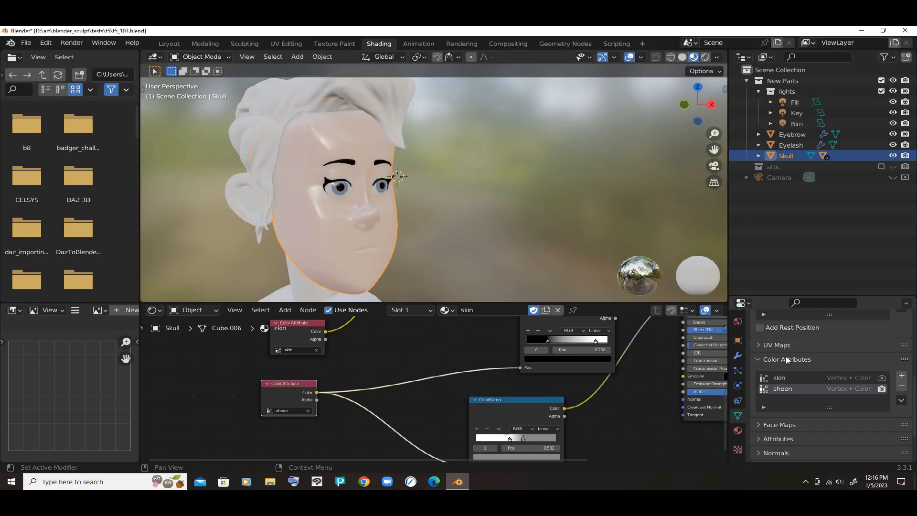
middle_click_drag(501, 354, 405, 420)
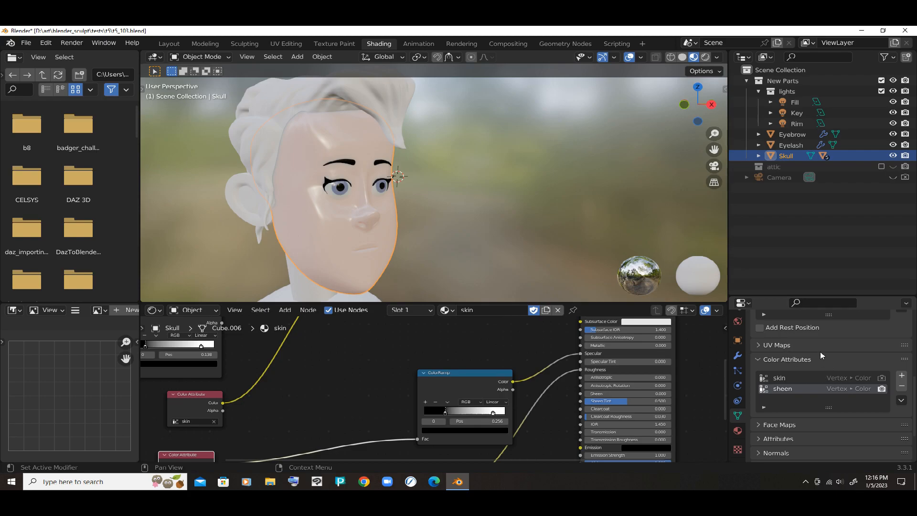
left_click(821, 378)
left_click(822, 388)
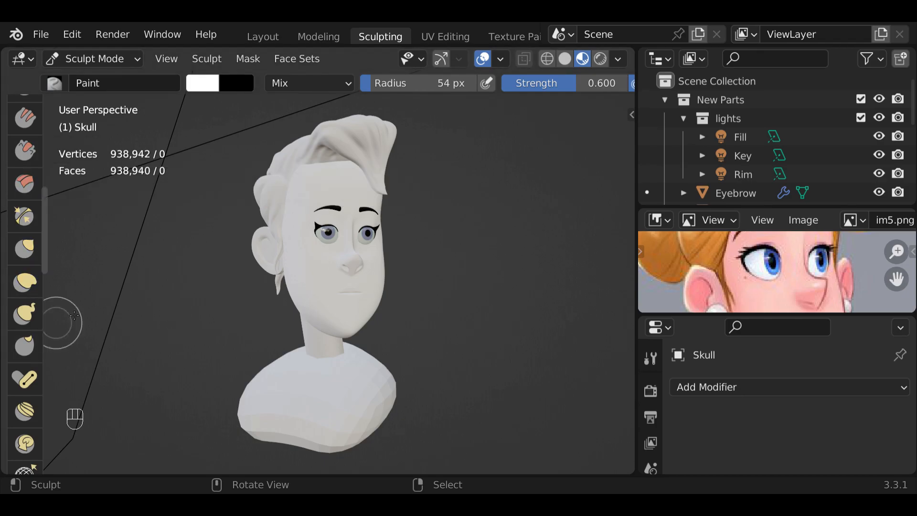
Step: In the Shading workspace, give the node editor more height and move the sheen Color Attribute node slightly toward the ColorRamp nodes
middle_click_drag(481, 36, 254, 51)
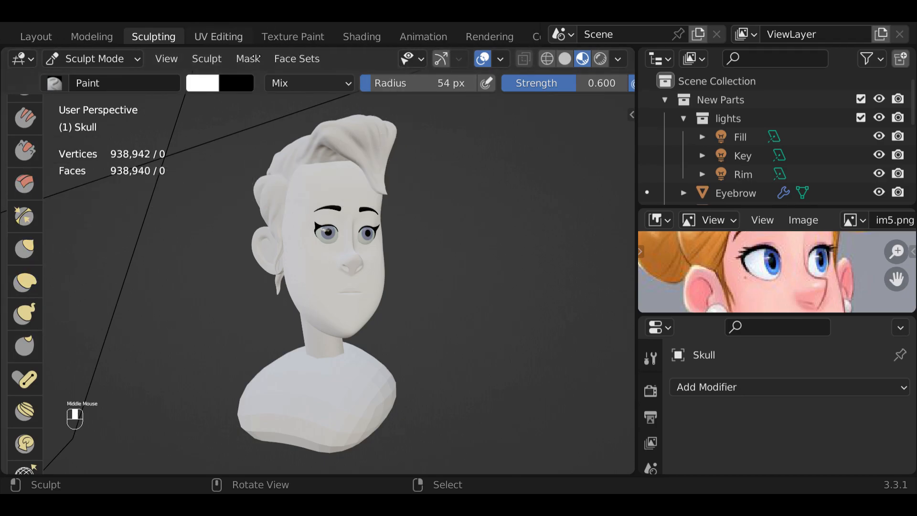
left_click(356, 37)
left_click_drag(513, 319, 516, 219)
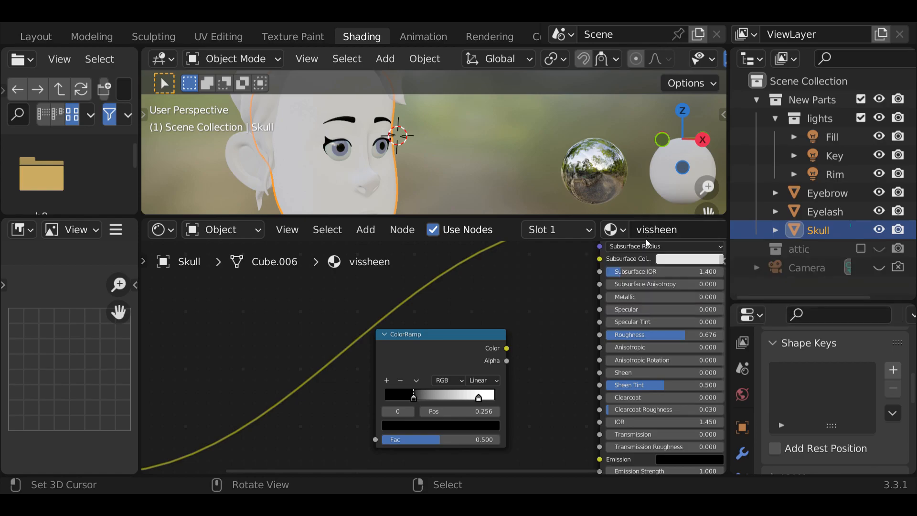
left_click_drag(516, 220, 516, 146)
middle_click_drag(222, 364, 371, 344)
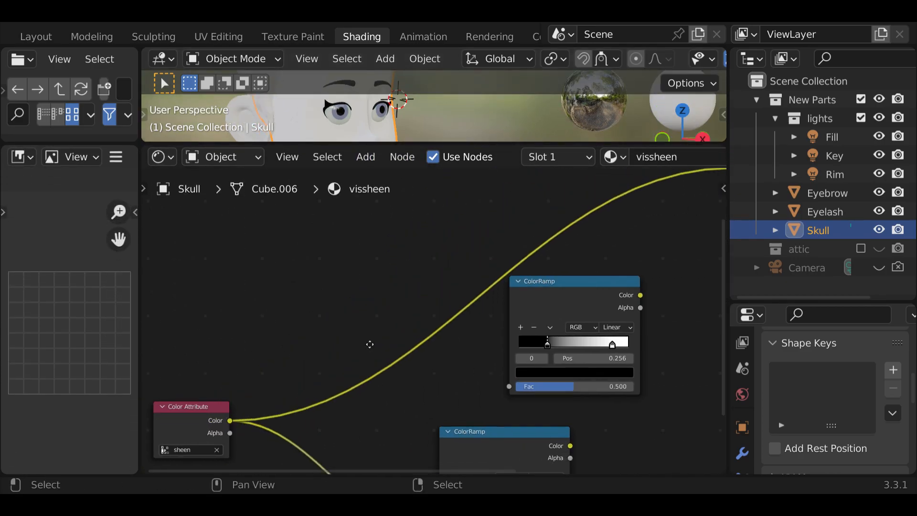
left_click_drag(204, 404, 225, 401)
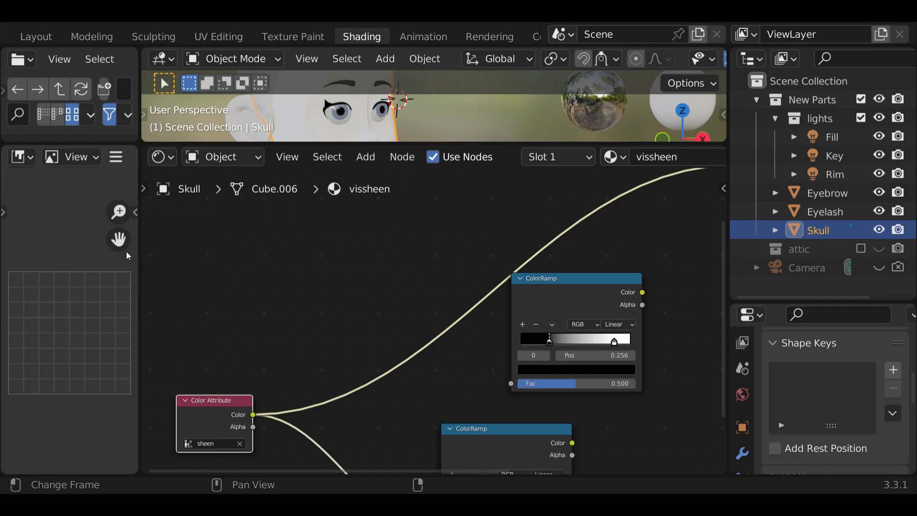
Step: Join the image editor area into the neighbouring node editor so the node editor spans the full width
right_click(137, 204)
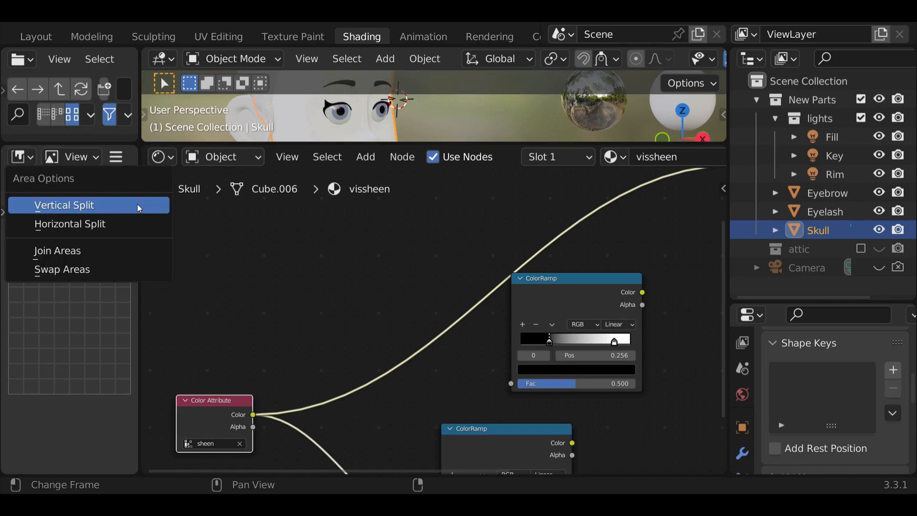
left_click(119, 255)
left_click(122, 258)
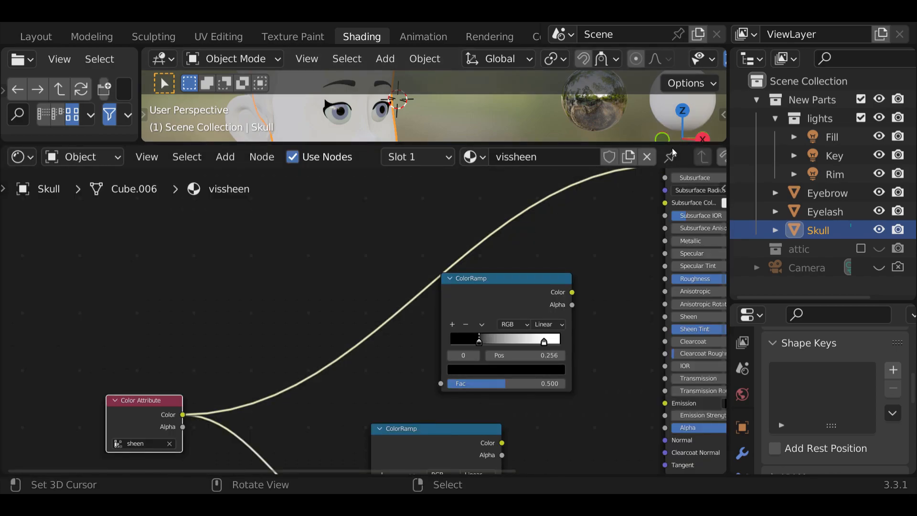
Step: Check the Screencast Keys settings in the Layout workspace's viewport sidebar, then hide the sidebar again
left_click(39, 40)
key("n")
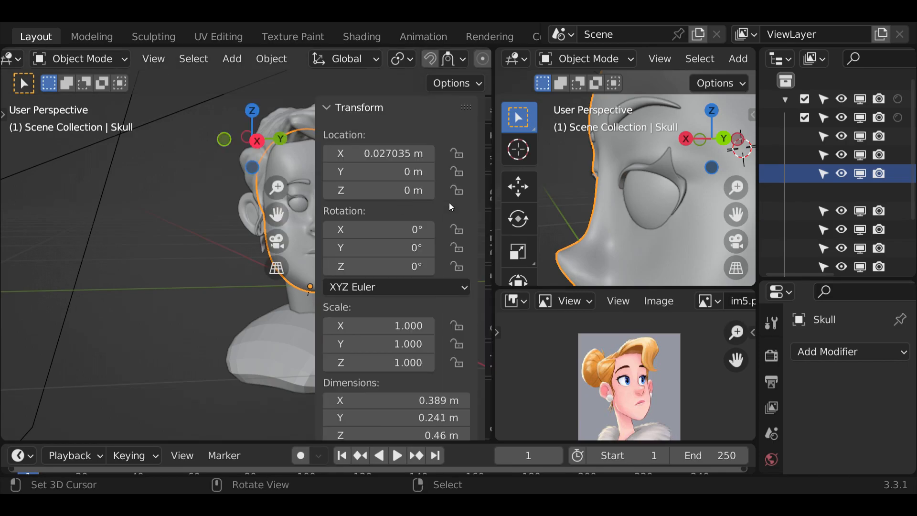
left_click(483, 410)
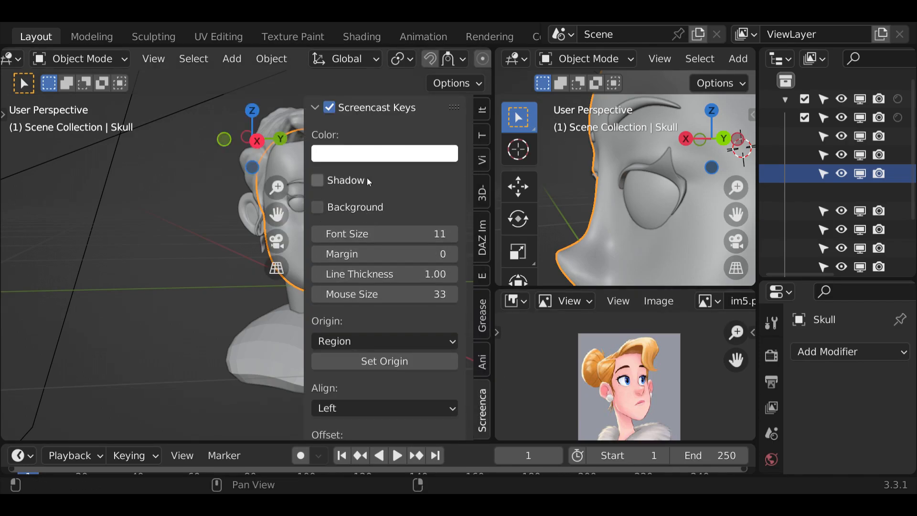
key("n")
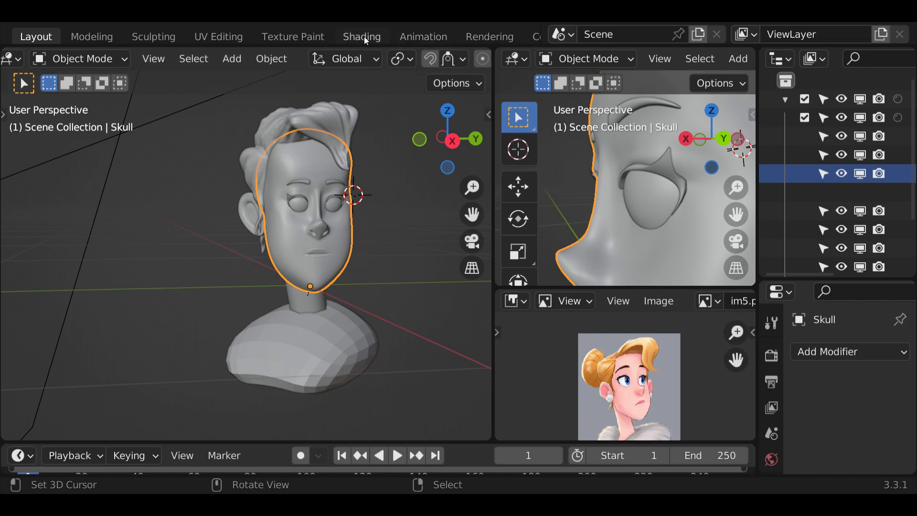
Step: Return to the Shading workspace, bring the vissheen shader's Base Color input into view and give the 3D viewport more height
left_click(362, 36)
middle_click_drag(336, 317, 199, 371)
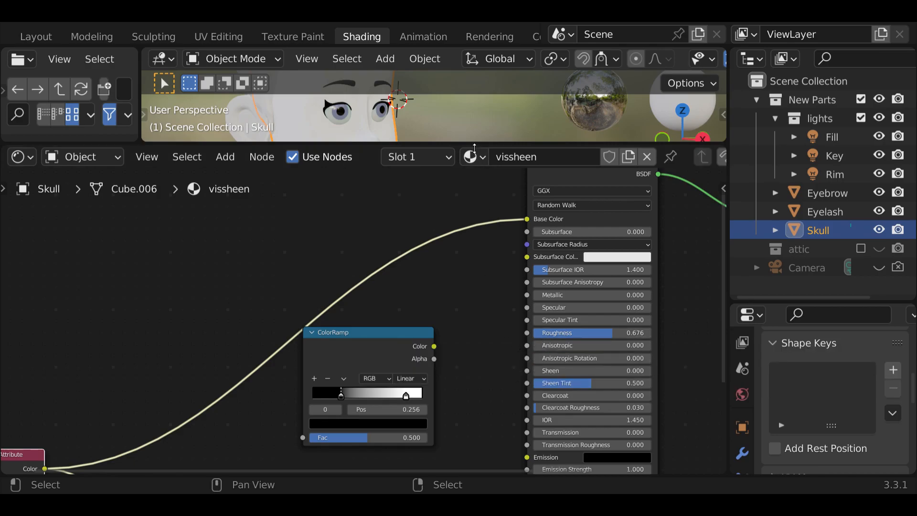
left_click_drag(475, 145, 478, 347)
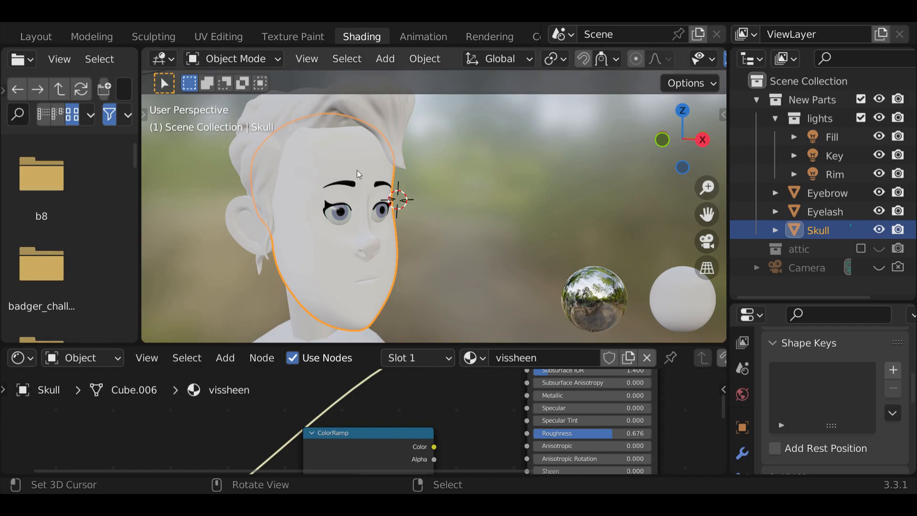
Step: Switch to the Sculpting workspace, choose the Paint brush and set its radius to 18 px
left_click(143, 36)
scroll(17, 396, "down", 4)
scroll(16, 397, "down", 6)
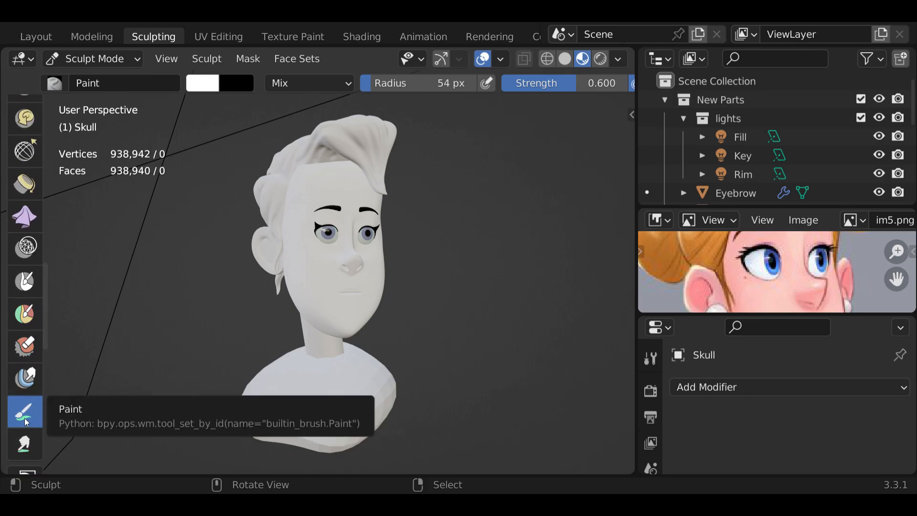
left_click(24, 418)
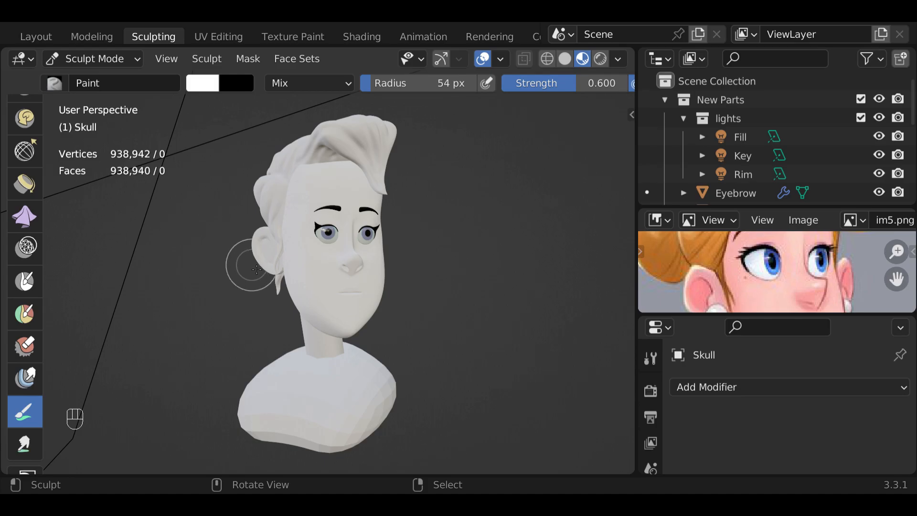
key("f")
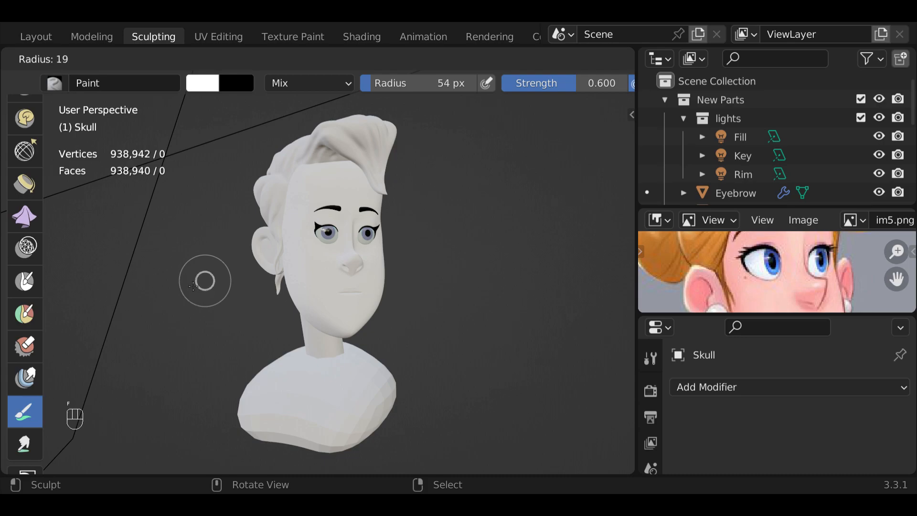
left_click(192, 281)
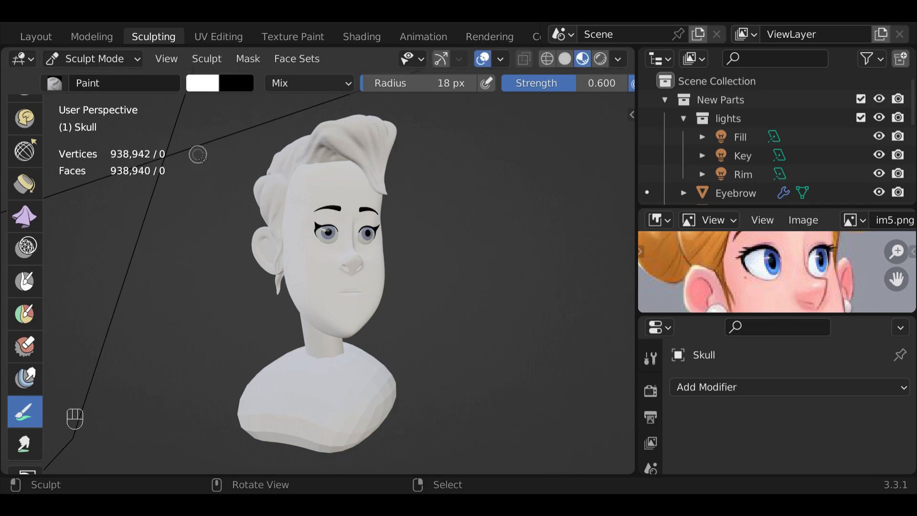
Step: Turn the head to show the other side of the face and brush white along the nose bridge
scroll(243, 215, "down", 2)
middle_click_drag(207, 227, 116, 250)
scroll(190, 264, "up", 2)
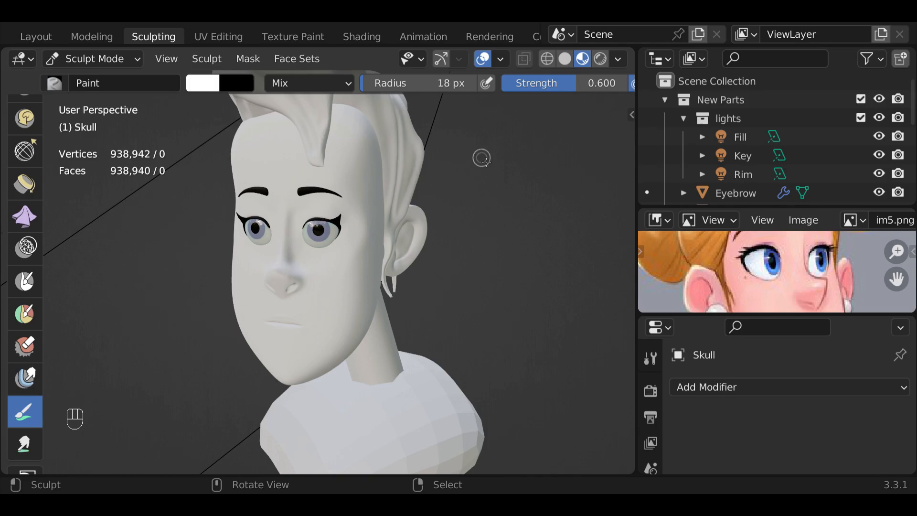
middle_click_drag(500, 86, 2, 98)
scroll(436, 385, "up", 2)
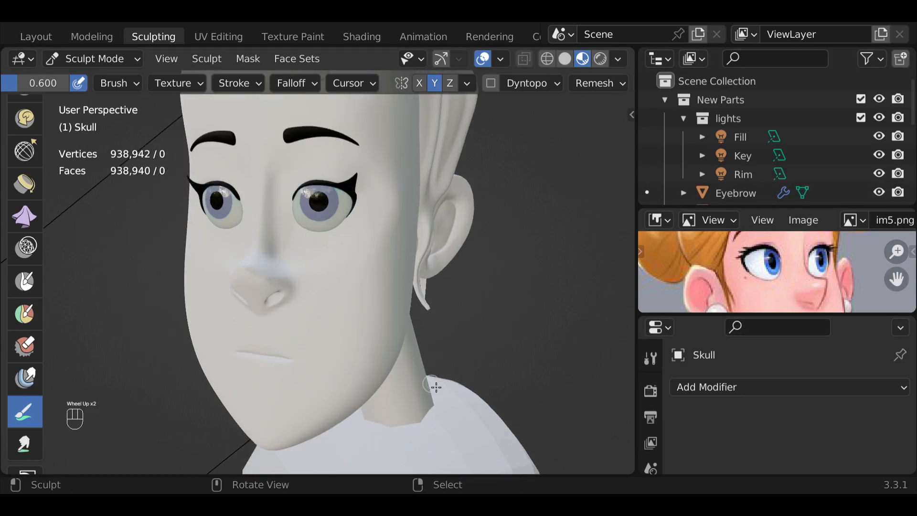
left_click_drag(274, 273, 263, 224)
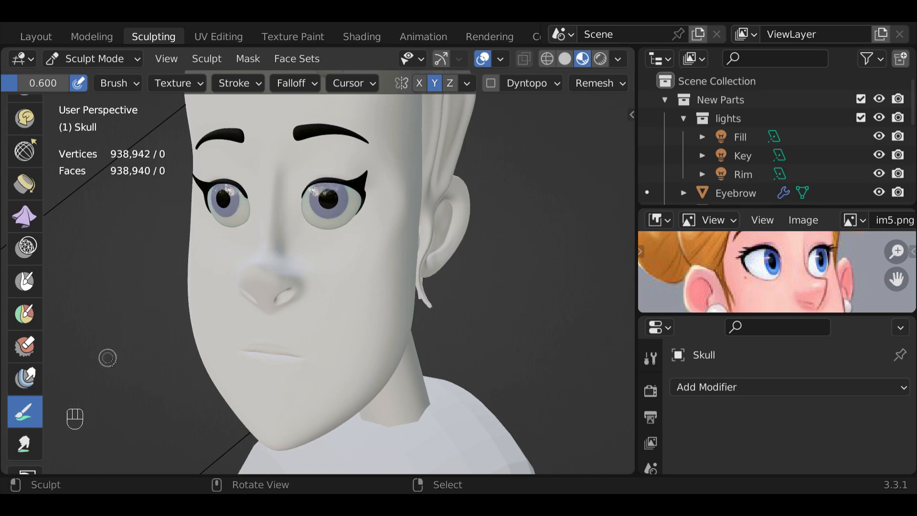
scroll(165, 126, "down", 2)
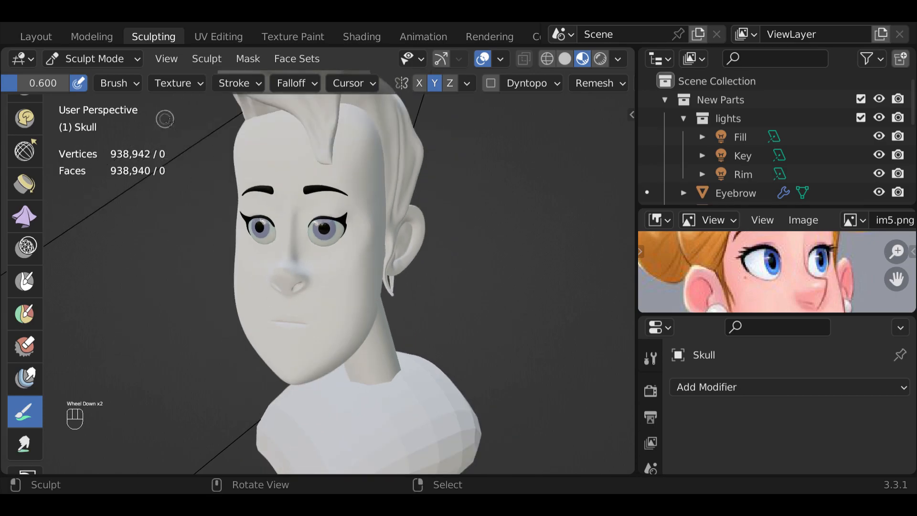
Step: Set the Paint brush's primary color to black
mouse_move(152, 89)
middle_mouse_down()
mouse_move(369, 88)
mouse_move(16, 89)
mouse_move(52, 90)
middle_mouse_up()
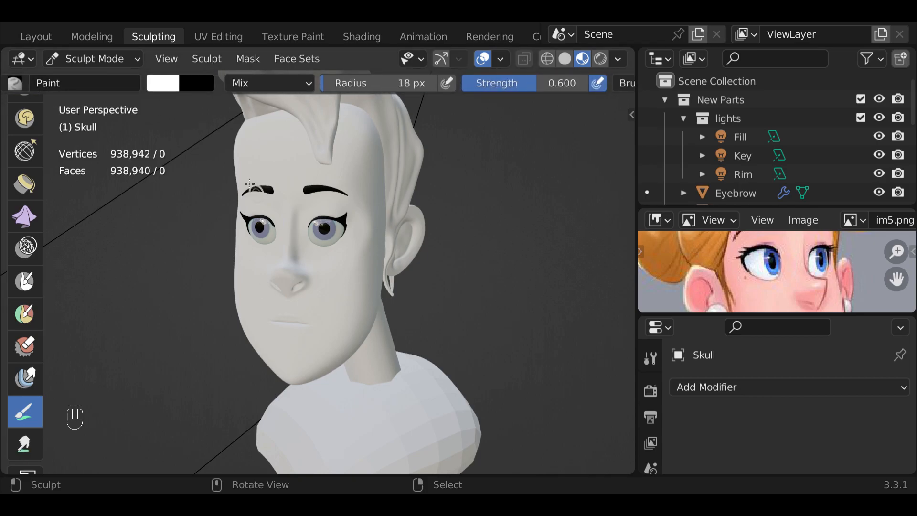
left_click(165, 86)
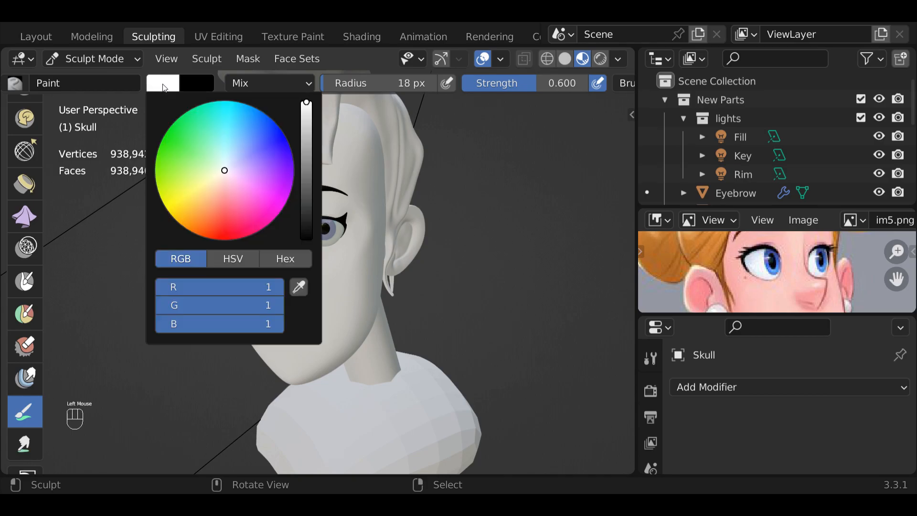
left_click_drag(307, 107, 308, 241)
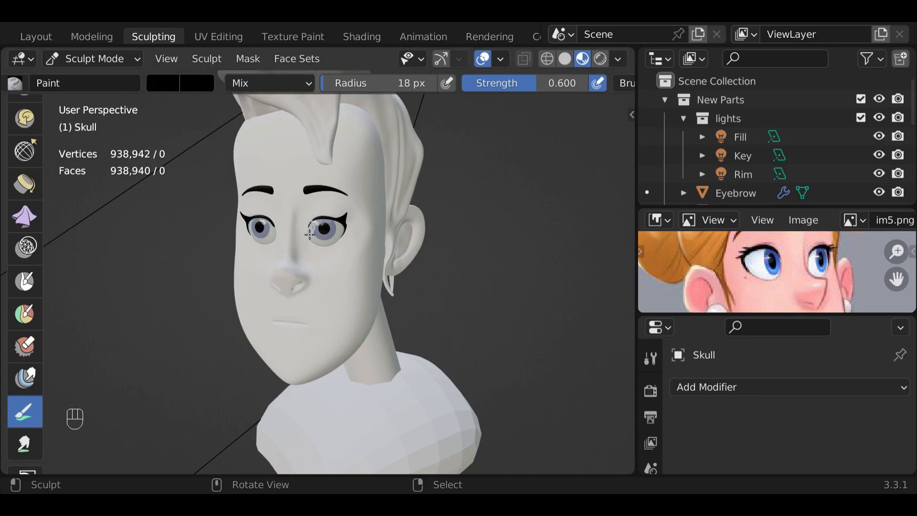
left_click_drag(293, 262, 278, 268)
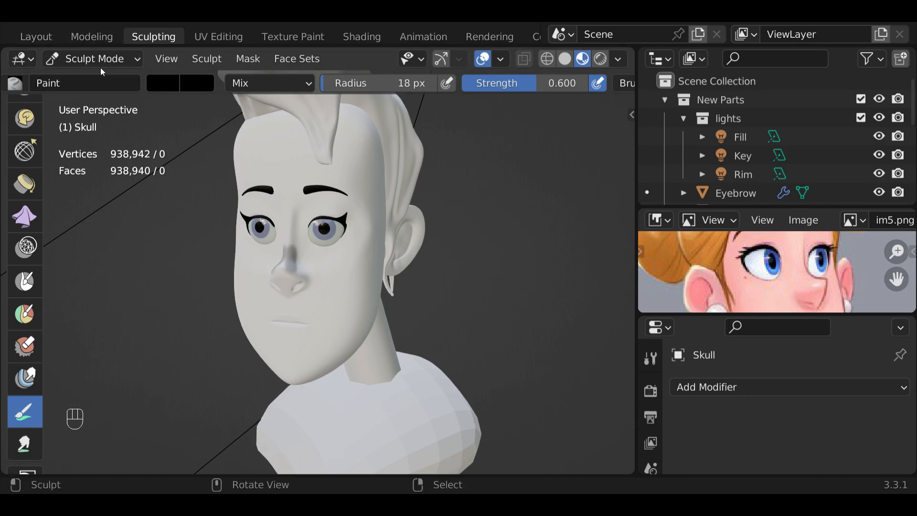
key("ctrl+z")
left_click_drag(290, 274, 292, 275)
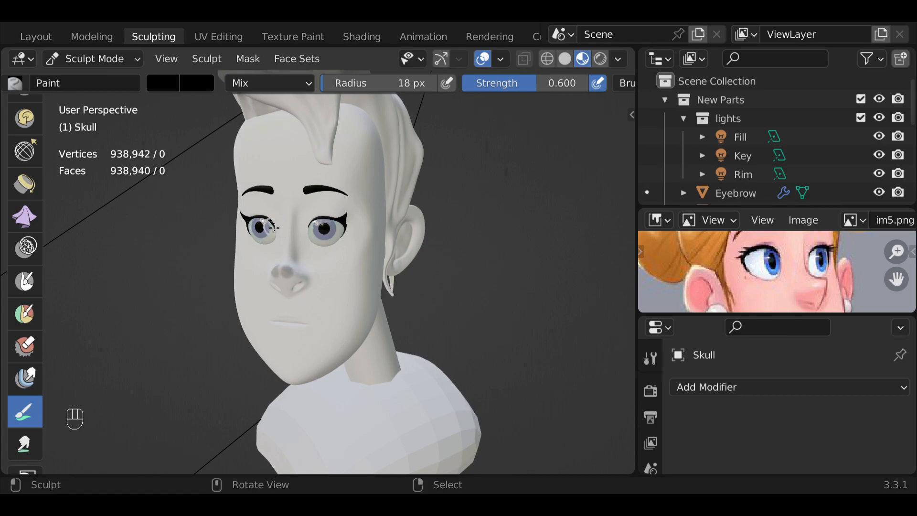
key("ctrl+z")
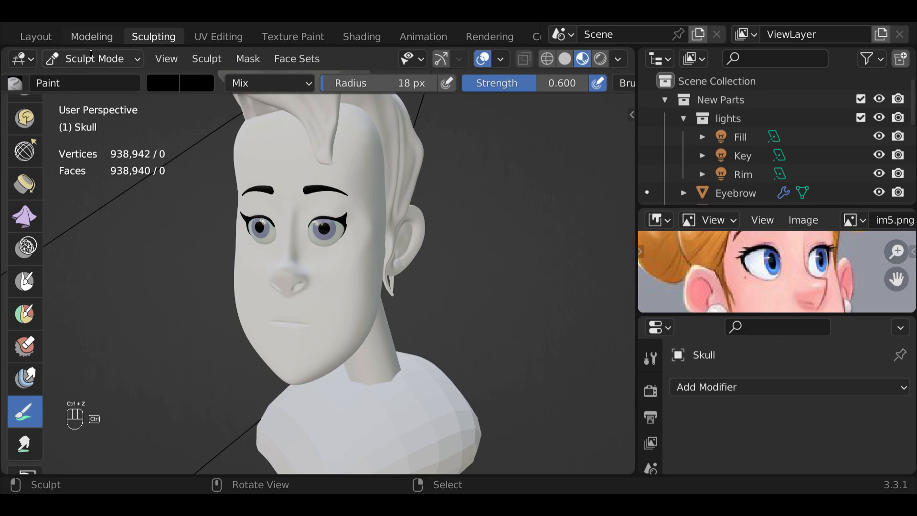
Step: Paint dark sheen areas along the side of the nose, on the cheeks and just above the upper lip
mouse_move(305, 277)
left_mouse_down()
mouse_move(294, 274)
mouse_move(302, 265)
mouse_move(309, 276)
mouse_move(296, 221)
mouse_move(295, 257)
mouse_move(296, 217)
mouse_move(293, 254)
left_mouse_up()
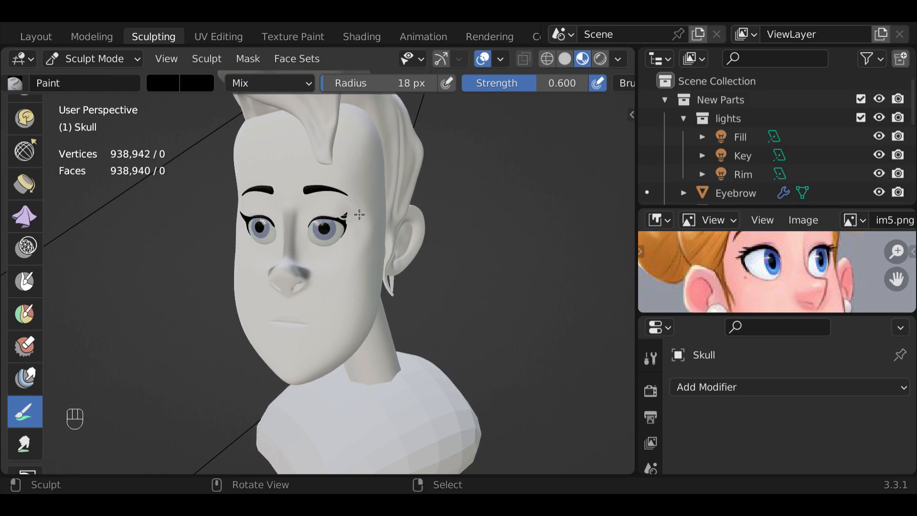
left_click_drag(424, 211, 424, 233)
mouse_move(355, 274)
left_mouse_down()
mouse_move(350, 304)
mouse_move(358, 265)
left_mouse_up()
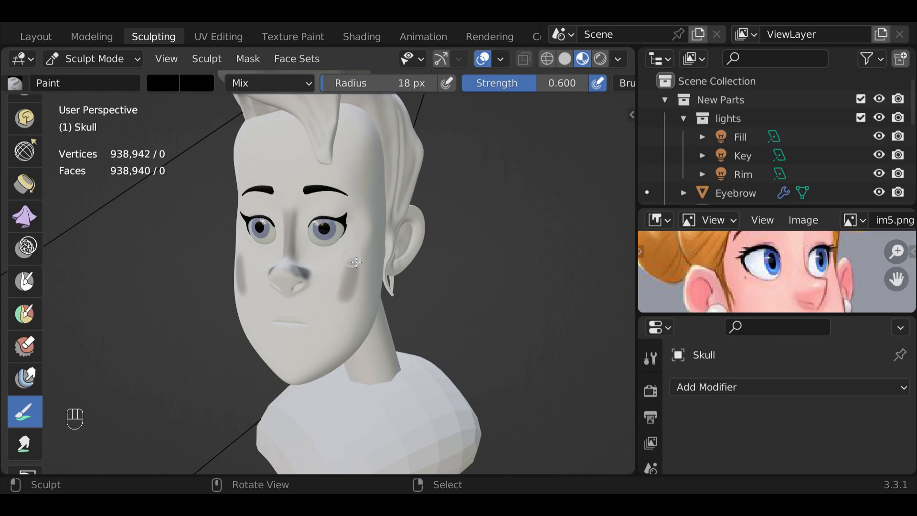
scroll(283, 284, "up", 4)
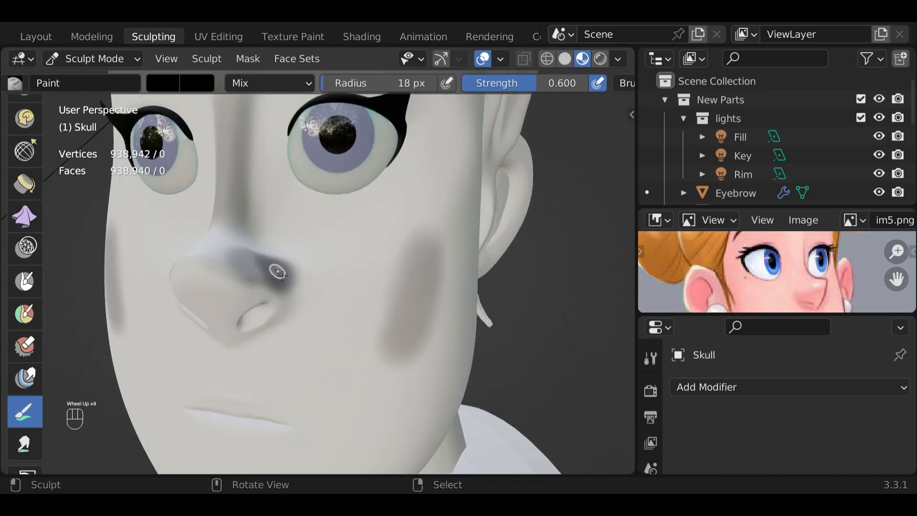
left_click_drag(252, 415, 240, 410)
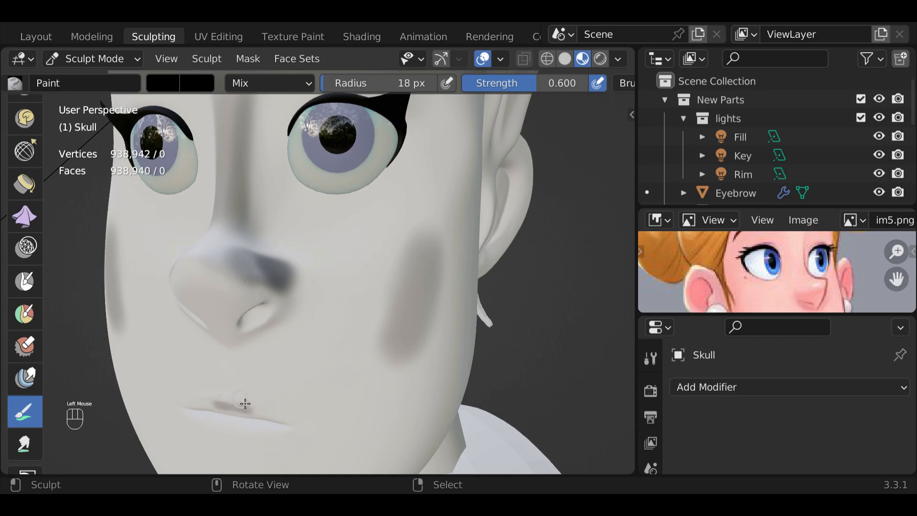
Step: Set the Paint brush radius to 51 px
key("f")
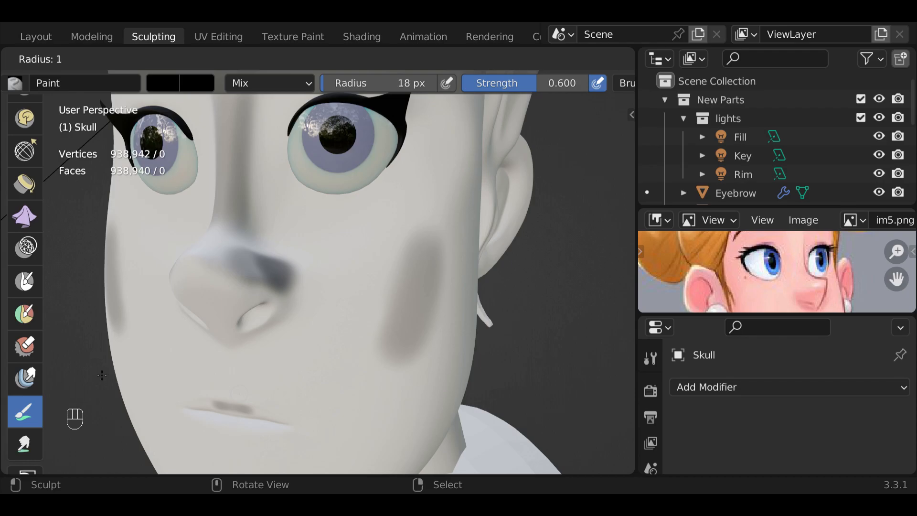
left_click(91, 350)
left_click_drag(99, 338, 97, 325)
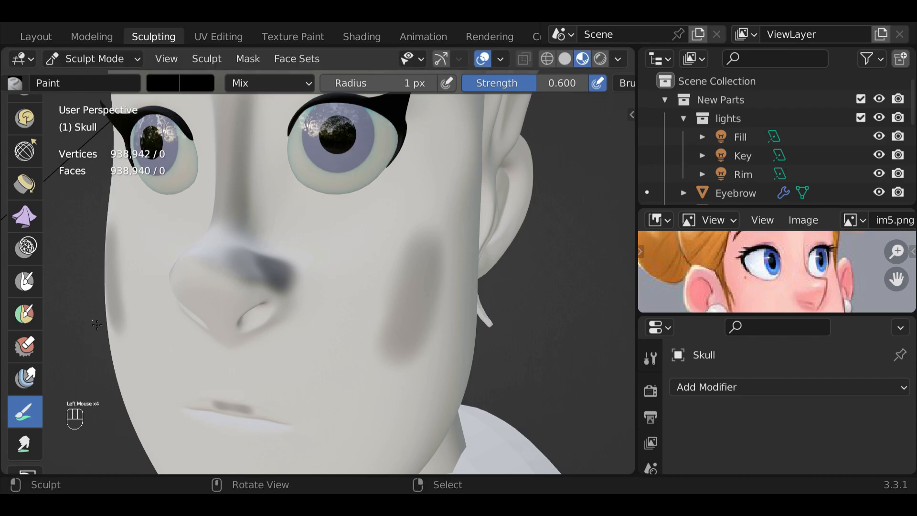
mouse_move(388, 85)
left_mouse_down()
mouse_move(403, 82)
mouse_move(378, 84)
mouse_move(409, 83)
mouse_move(385, 71)
left_mouse_up()
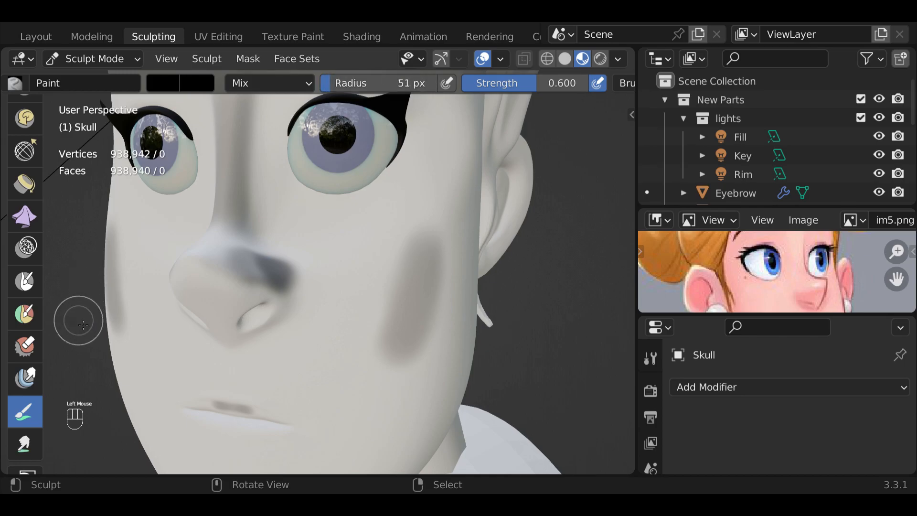
Step: Shrink the Paint brush radius to 8 px and paint small dark sheen strokes along the upper lip
key("f")
left_click(61, 325)
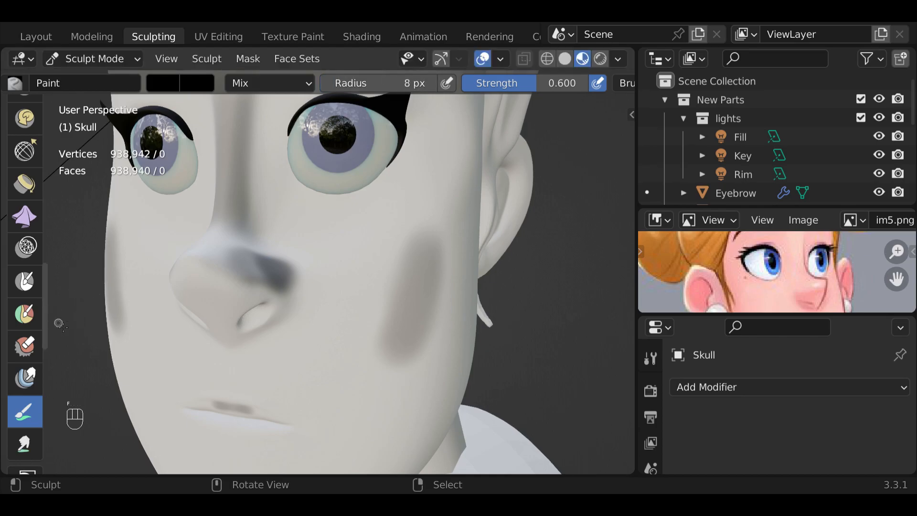
mouse_move(252, 410)
left_mouse_down()
mouse_move(269, 414)
mouse_move(251, 407)
left_mouse_up()
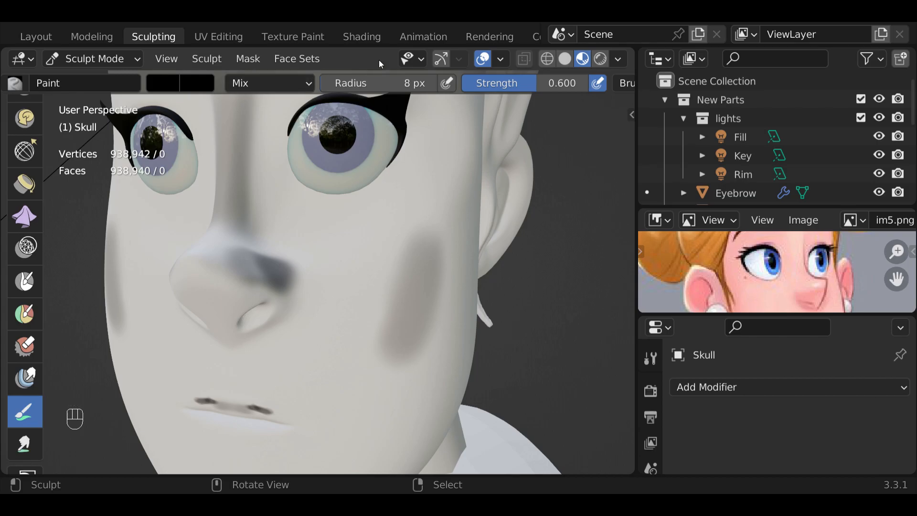
Step: Switch to the Shading workspace and display the 3D viewport in rendered shading
left_click(363, 39)
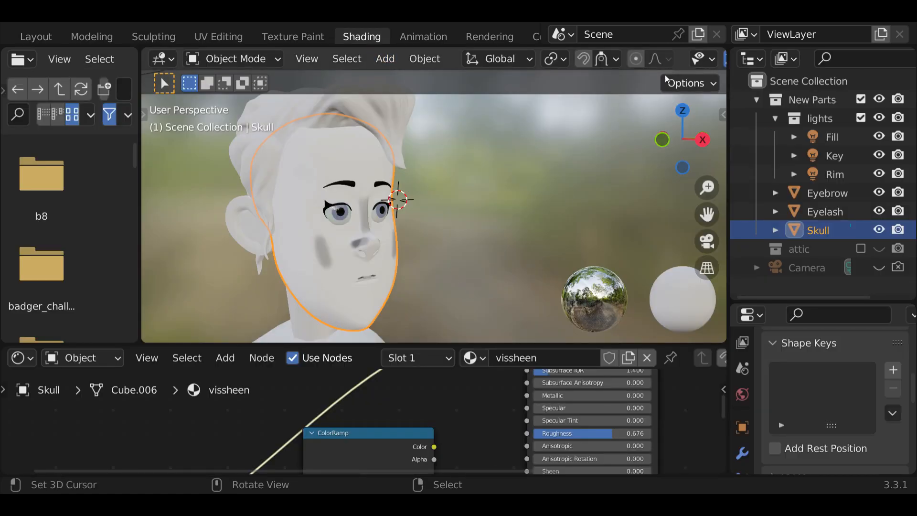
middle_click_drag(684, 64, 390, 113)
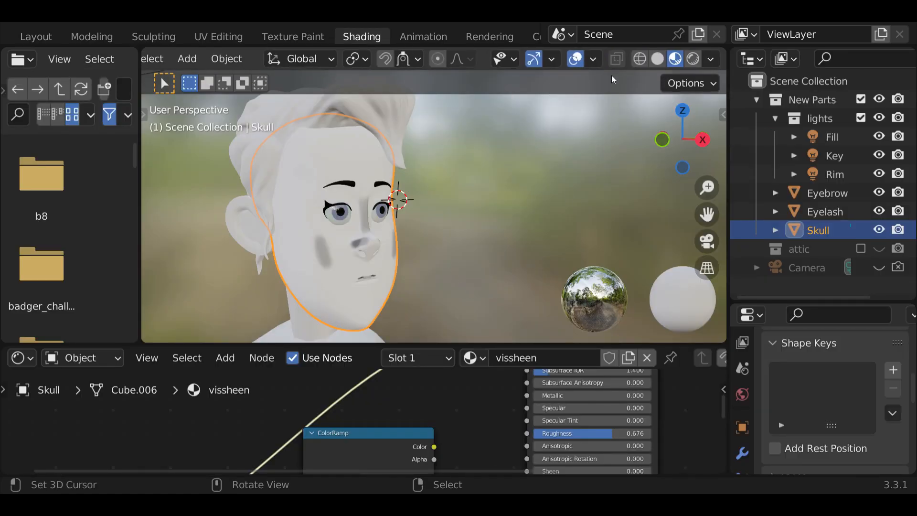
left_click(692, 59)
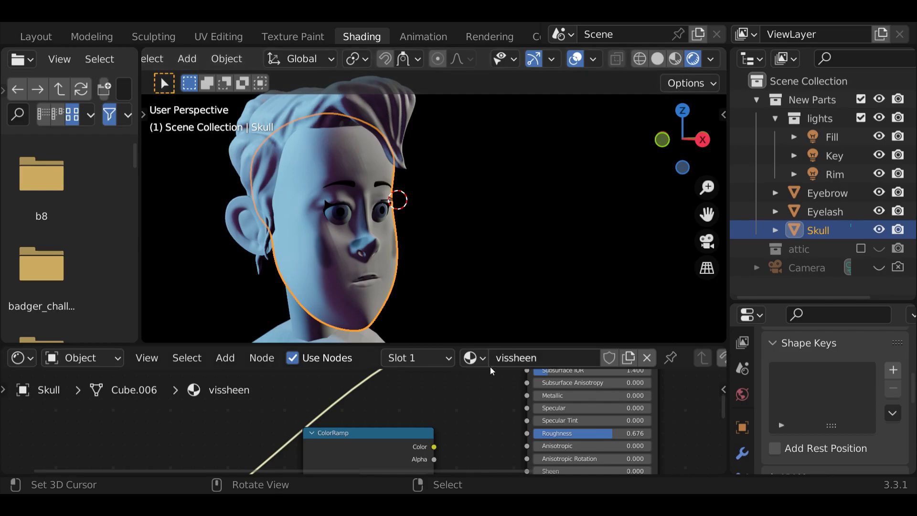
Step: Replace the vissheen material on the Skull with the skin material
left_click_drag(515, 351, 494, 229)
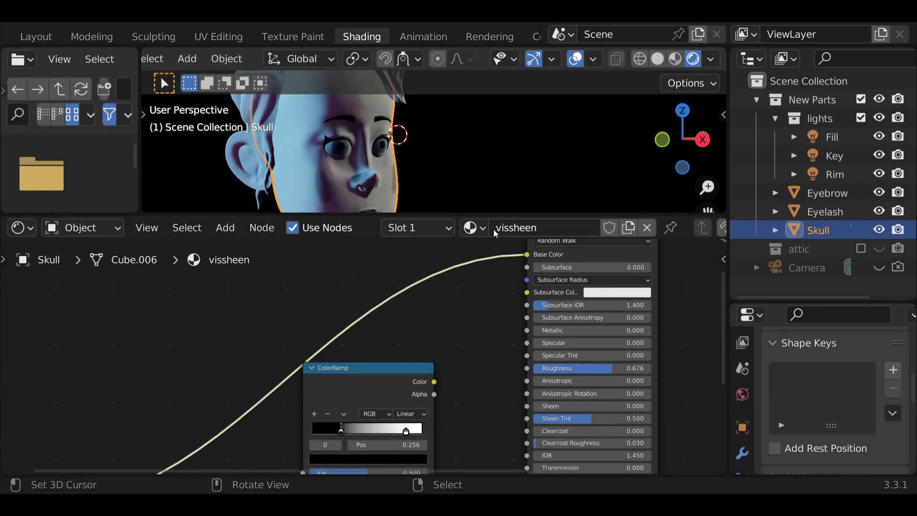
left_click(482, 229)
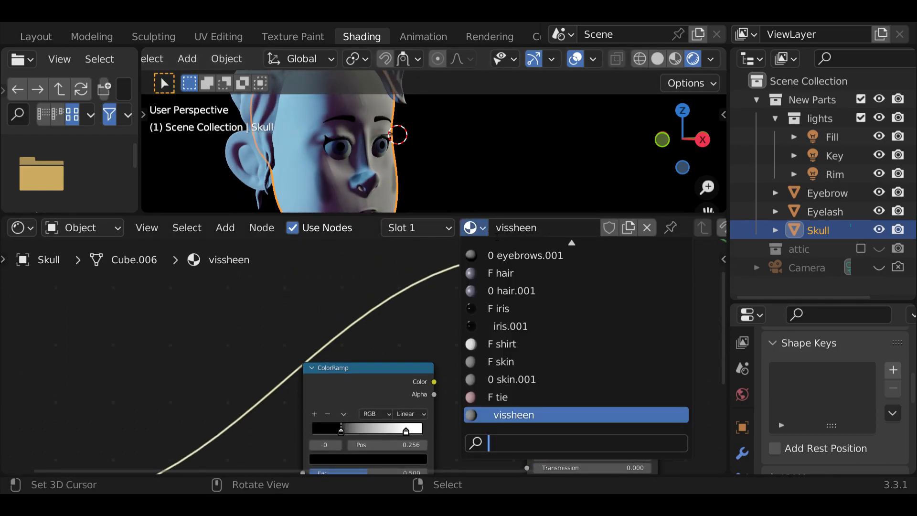
left_click(527, 364)
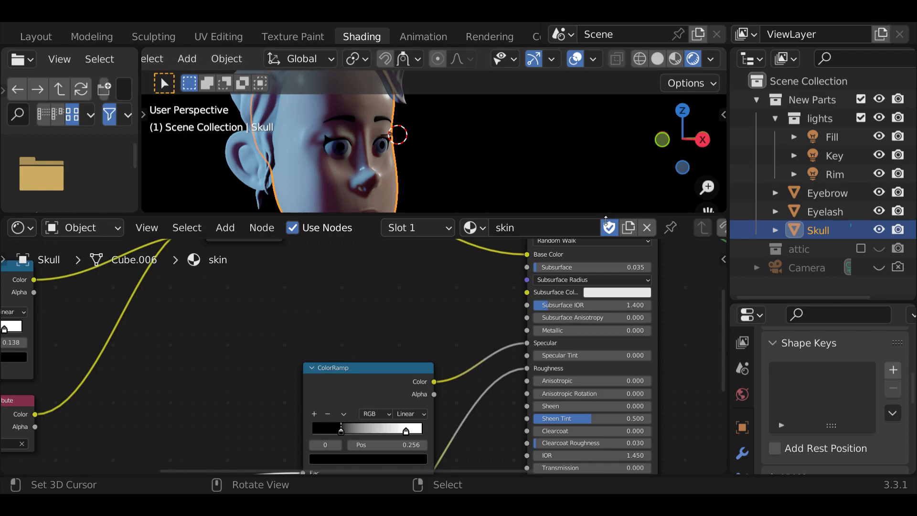
Step: Flip the ColorRamp feeding Specular, placing its white stop at 0.425 and its black stop at 0.759
left_click_drag(606, 221, 603, 386)
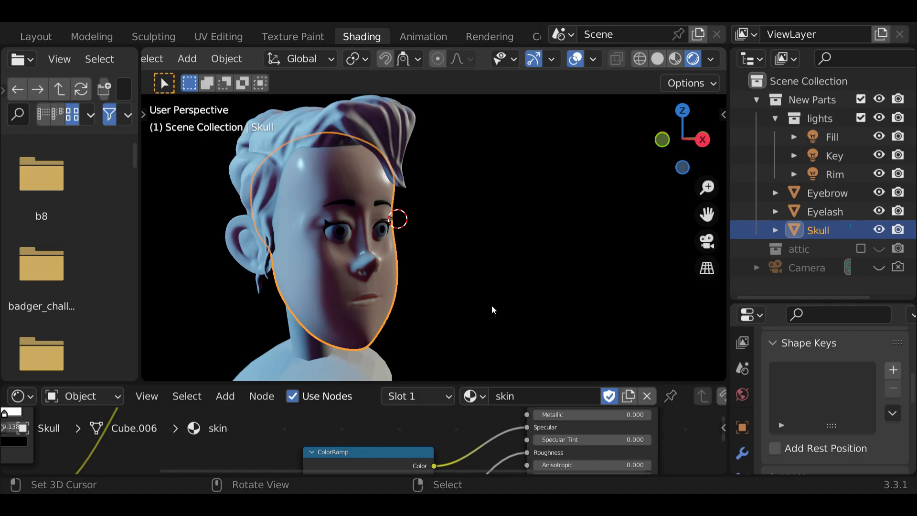
left_click_drag(559, 388, 559, 184)
middle_click_drag(281, 370, 339, 272)
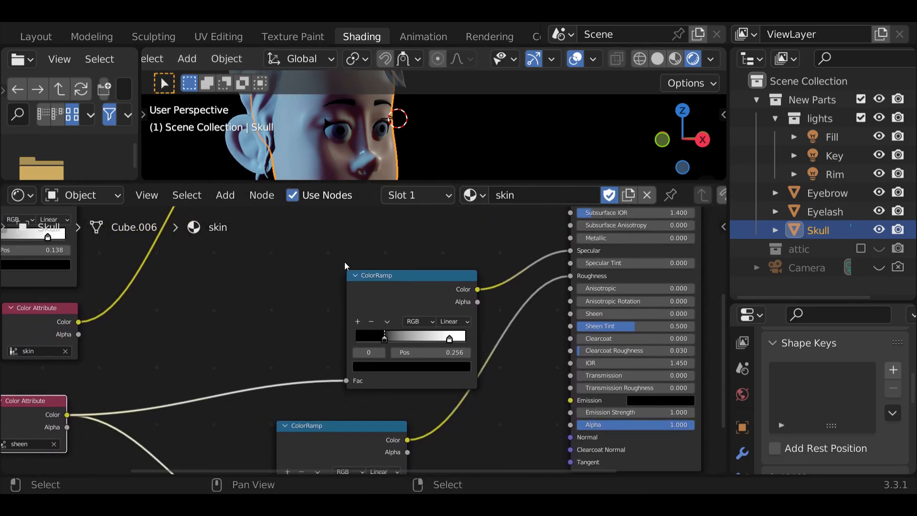
left_click_drag(378, 189, 373, 235)
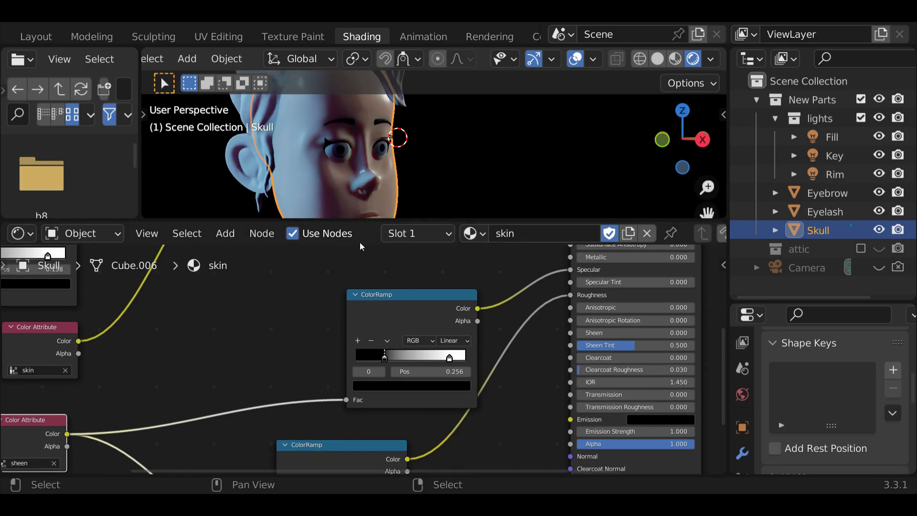
mouse_move(386, 357)
left_mouse_down()
mouse_move(468, 357)
mouse_move(401, 367)
left_mouse_up()
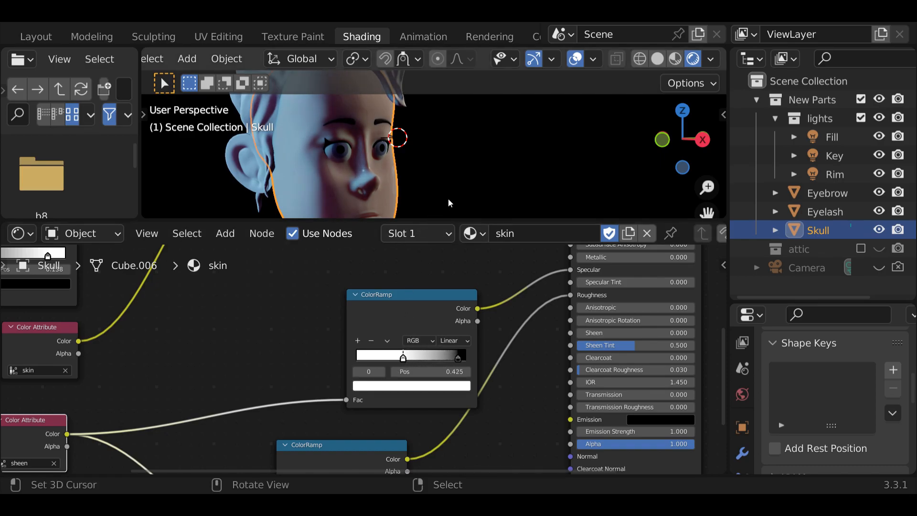
middle_click_drag(444, 211, 354, 196)
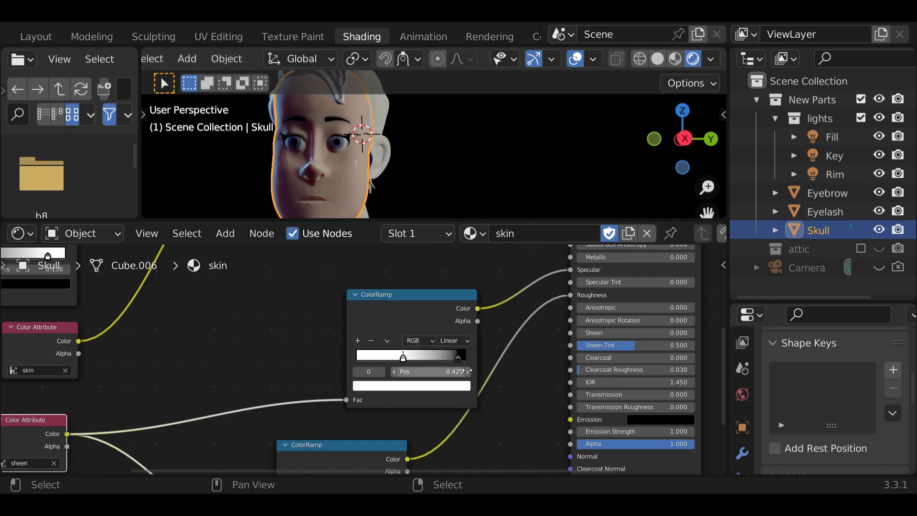
left_click_drag(459, 358, 440, 367)
Step: Disconnect the lower ColorRamp from the shader's Roughness input and set Roughness to 0.186
middle_click_drag(282, 406, 288, 339)
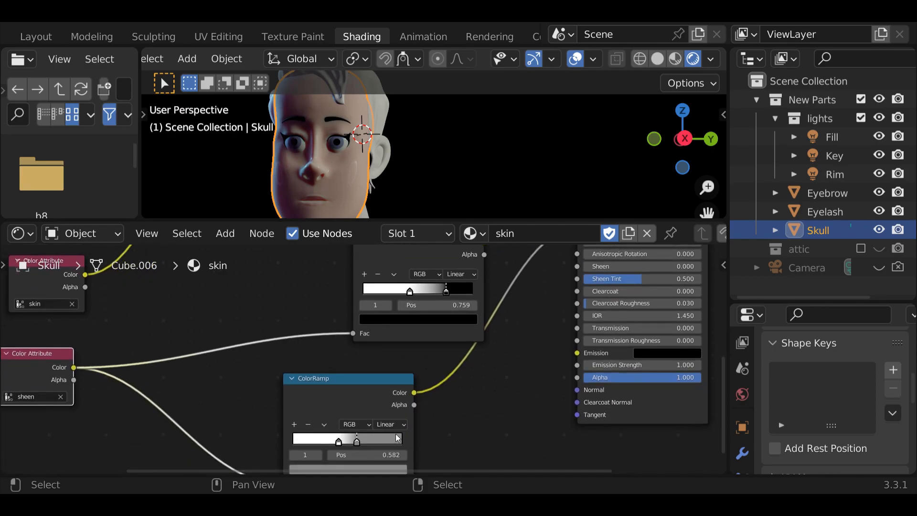
left_click(383, 382)
middle_click_drag(487, 411, 439, 258)
left_click_drag(525, 300, 509, 318)
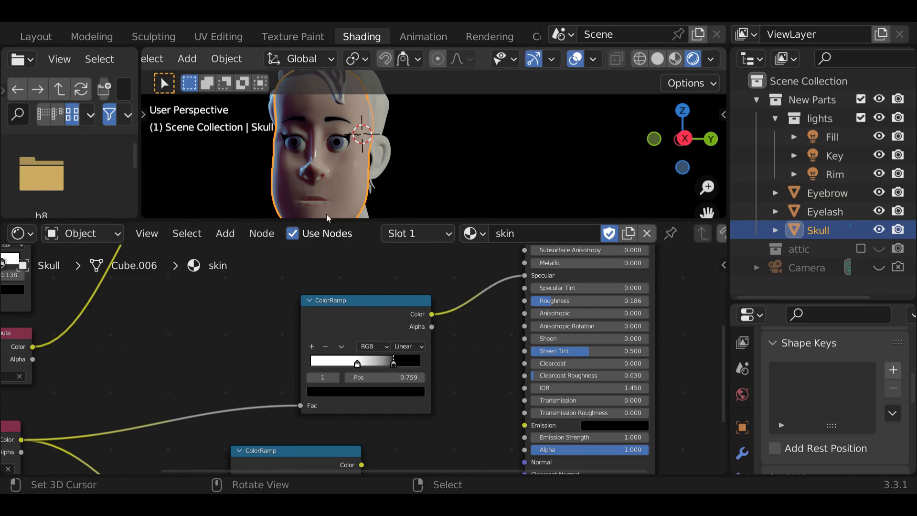
middle_click_drag(377, 184, 326, 165)
left_click_drag(383, 217, 372, 277)
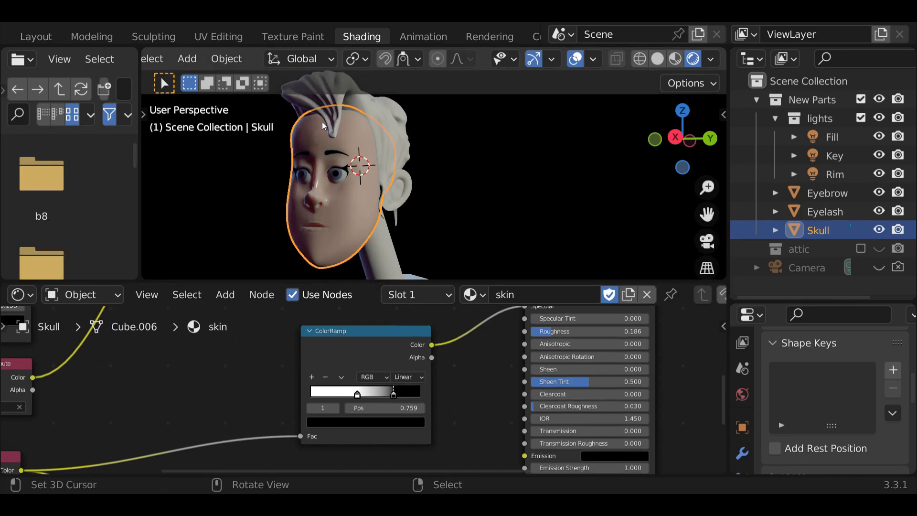
Step: Return to the Sculpting workspace and show its viewport in rendered shading with the whole face in view
left_click(159, 38)
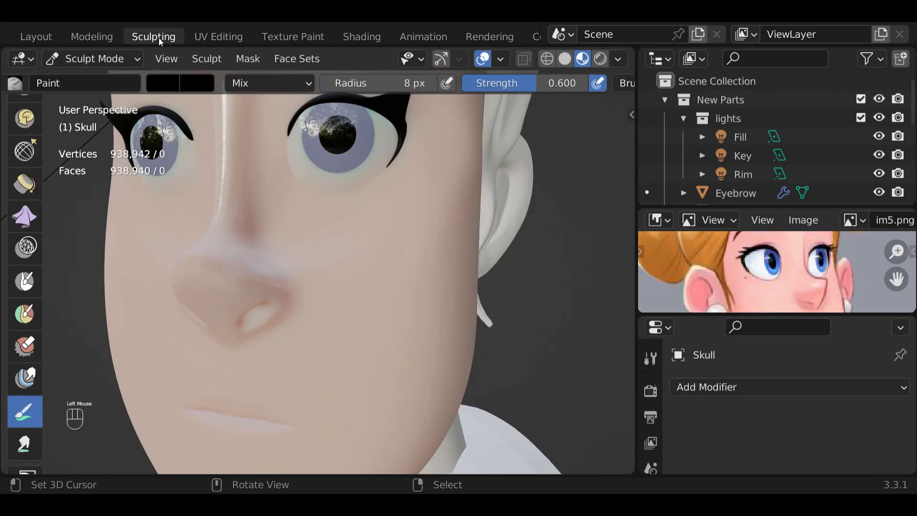
left_click(600, 59)
scroll(522, 158, "down", 2)
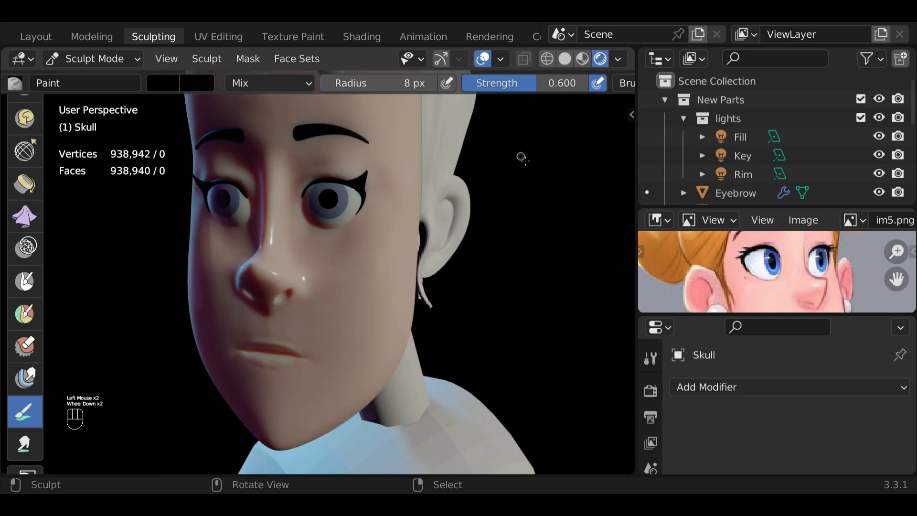
Step: Open the Skull's mesh data properties and look through them for the color attributes
scroll(654, 396, "down", 4)
left_click(651, 431)
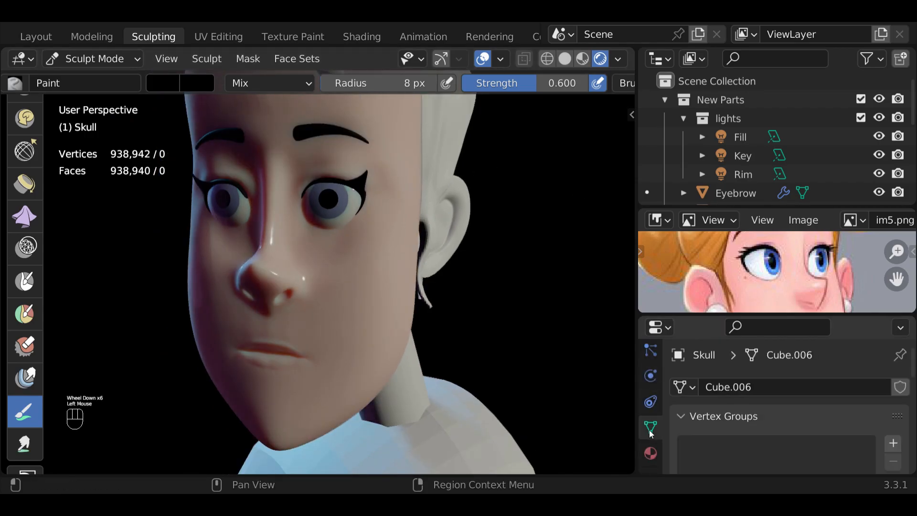
scroll(681, 383, "down", 11)
scroll(680, 383, "down", 3)
scroll(680, 383, "up", 6)
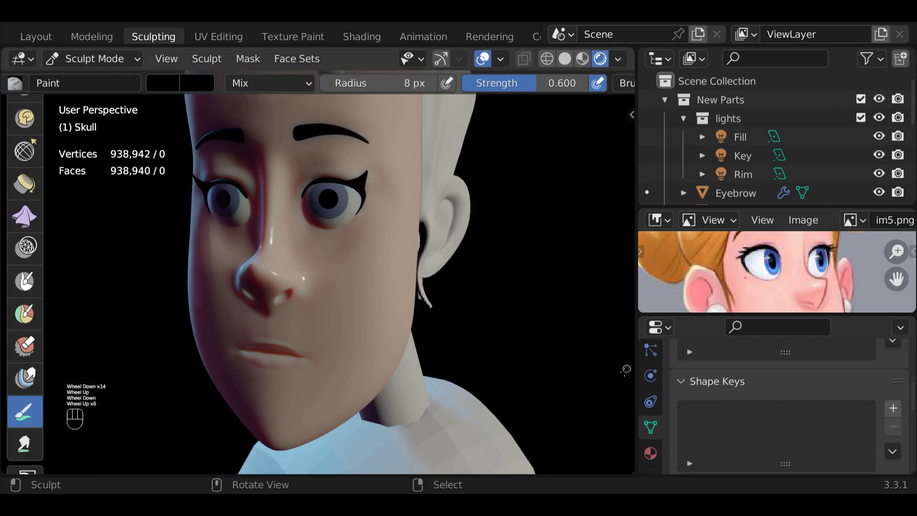
Step: Switch the Skull to Object Mode and back to Sculpt Mode
left_click(104, 59)
left_click(93, 78)
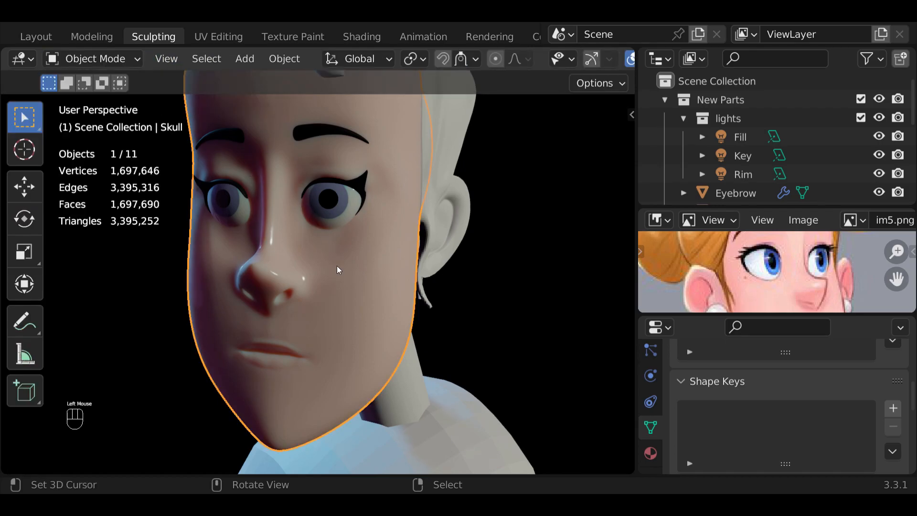
left_click(99, 59)
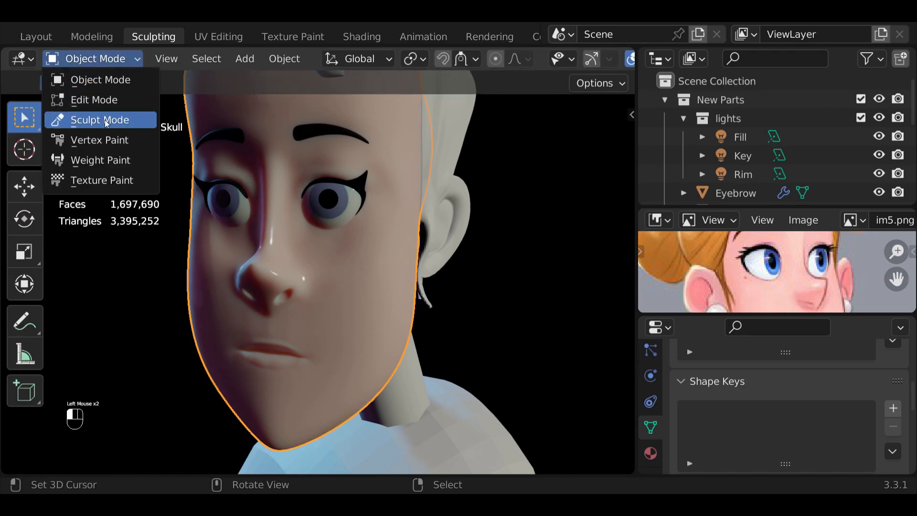
Step: Expand the Skull's color attributes and make the sheen attribute active for painting
scroll(733, 395, "down", 5)
scroll(732, 396, "up", 1)
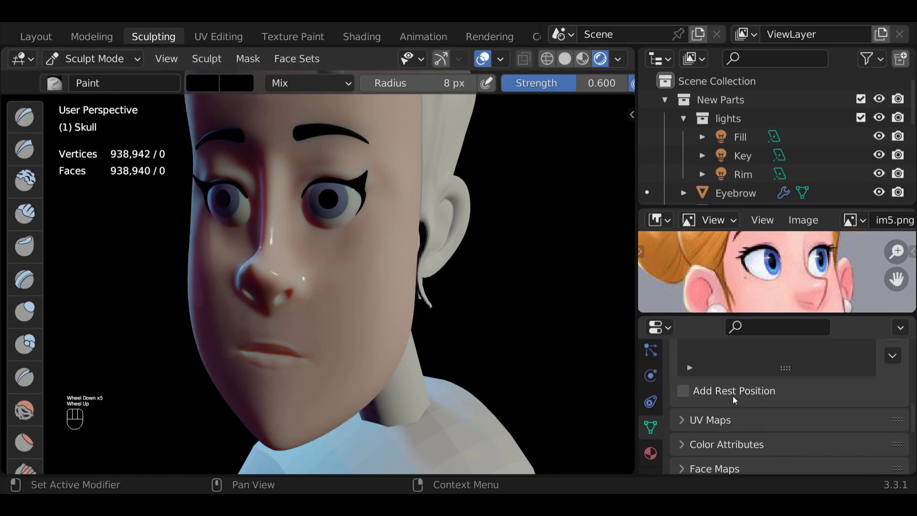
scroll(733, 396, "down", 1)
left_click(687, 429)
scroll(701, 422, "down", 3)
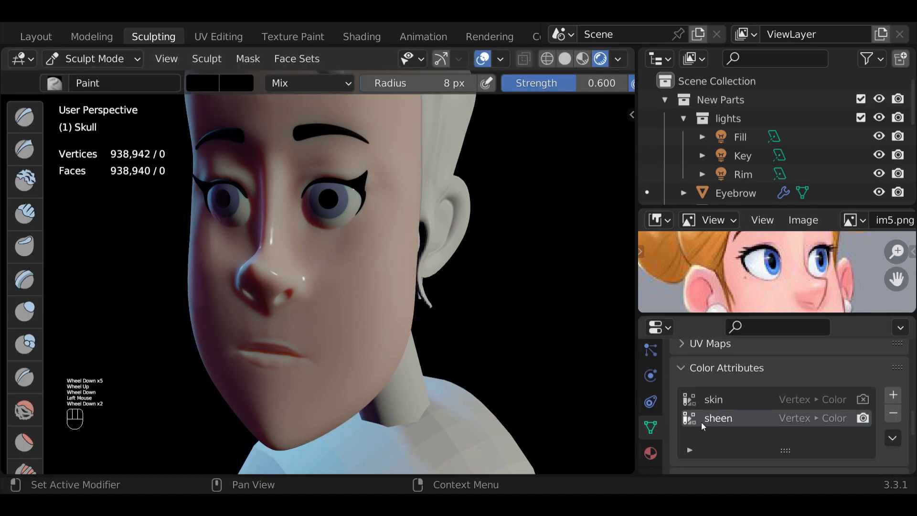
left_click(732, 402)
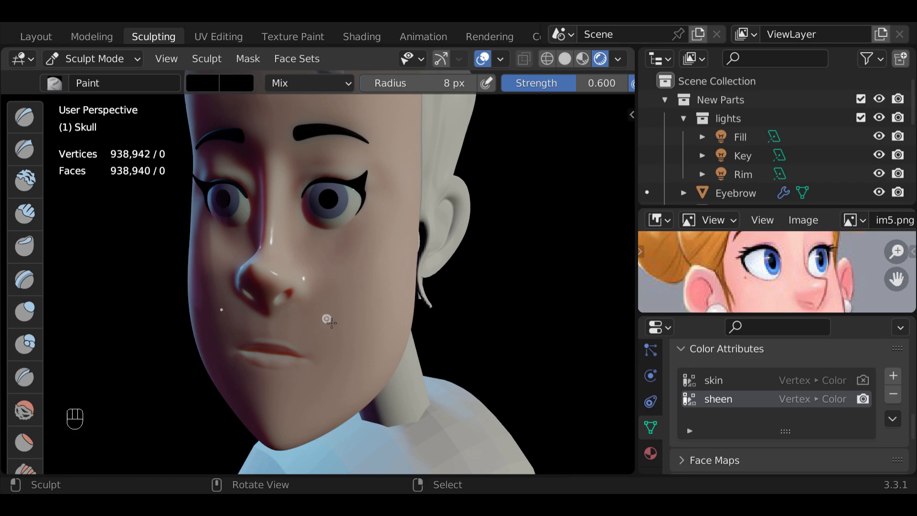
Step: Test a black sheen stroke on the cheek, undo it, and brush small black strokes over the lips
left_click_drag(210, 261, 215, 304)
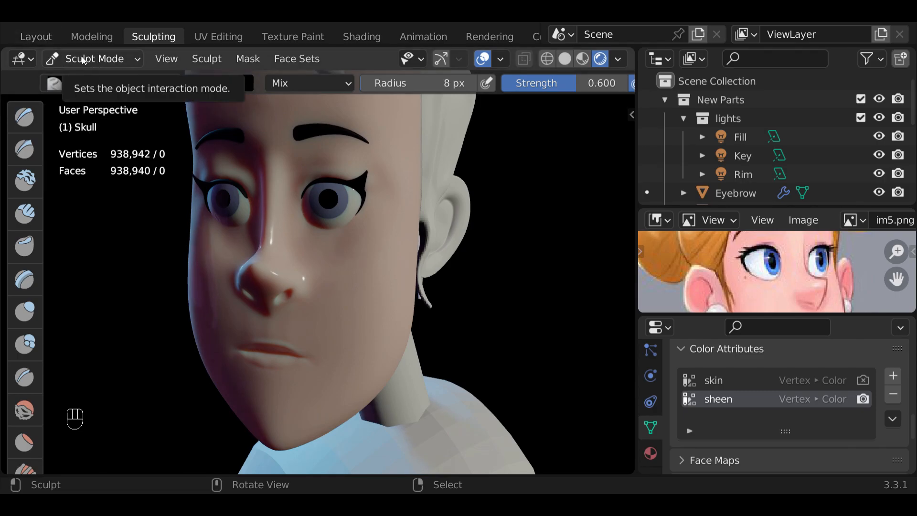
key("ctrl+z")
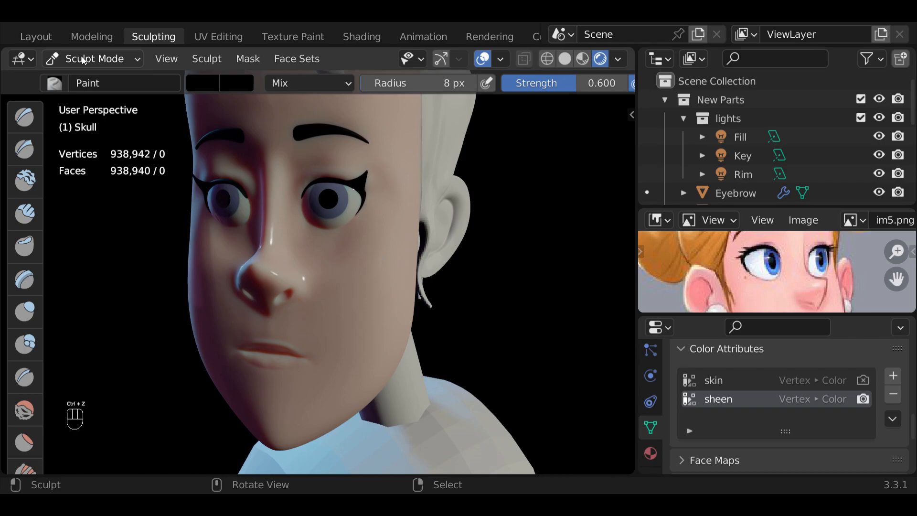
mouse_move(289, 346)
left_mouse_down()
mouse_move(280, 344)
mouse_move(293, 353)
left_mouse_up()
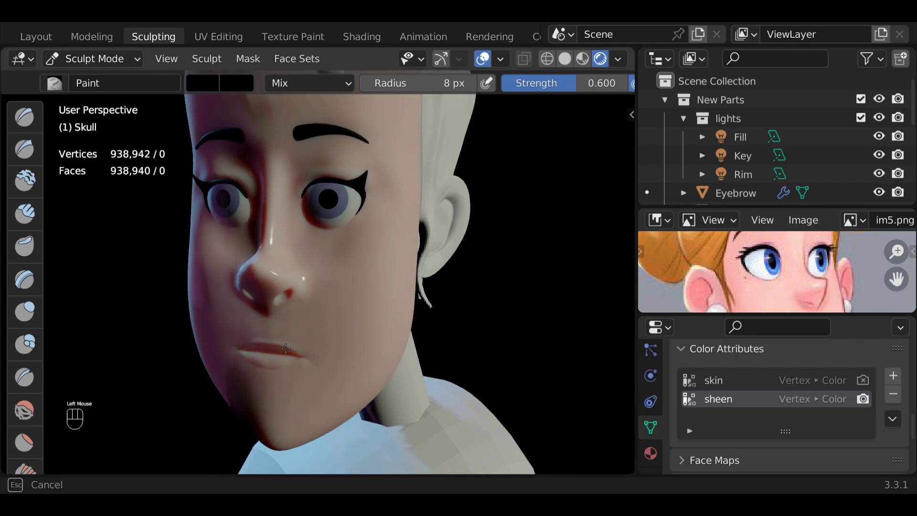
mouse_move(295, 354)
left_mouse_down()
mouse_move(286, 346)
mouse_move(279, 366)
mouse_move(290, 366)
left_mouse_up()
left_click_drag(279, 365, 290, 346)
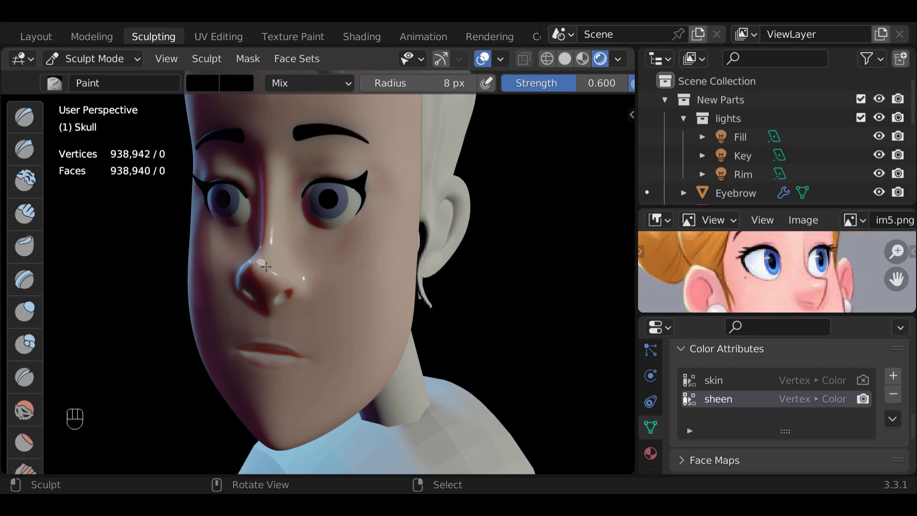
Step: Check the head from slightly farther away and return to the Shading workspace
scroll(270, 265, "down", 2)
mouse_move(270, 266)
middle_mouse_down()
mouse_move(390, 288)
mouse_move(275, 288)
middle_mouse_up()
left_click(355, 37)
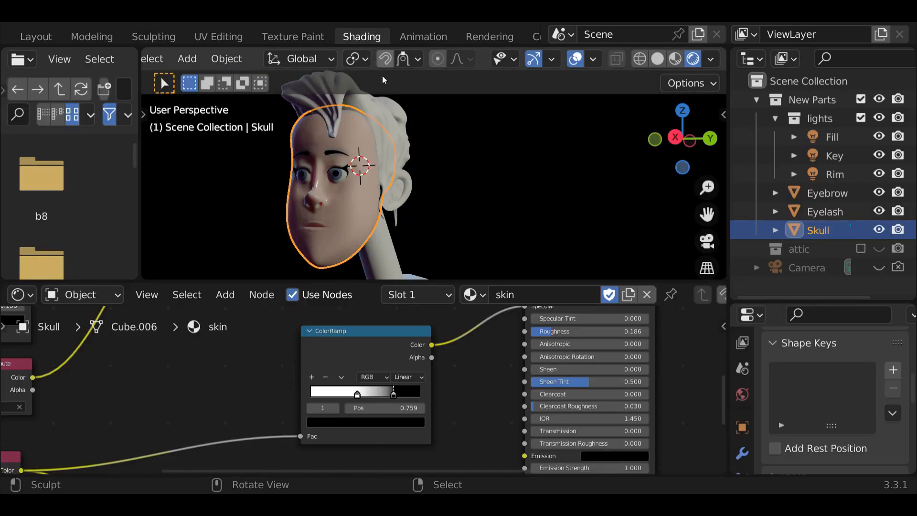
Step: Try feeding the Specular ColorRamp's color into Roughness as well, and remove that link again
middle_click_drag(433, 399, 427, 424)
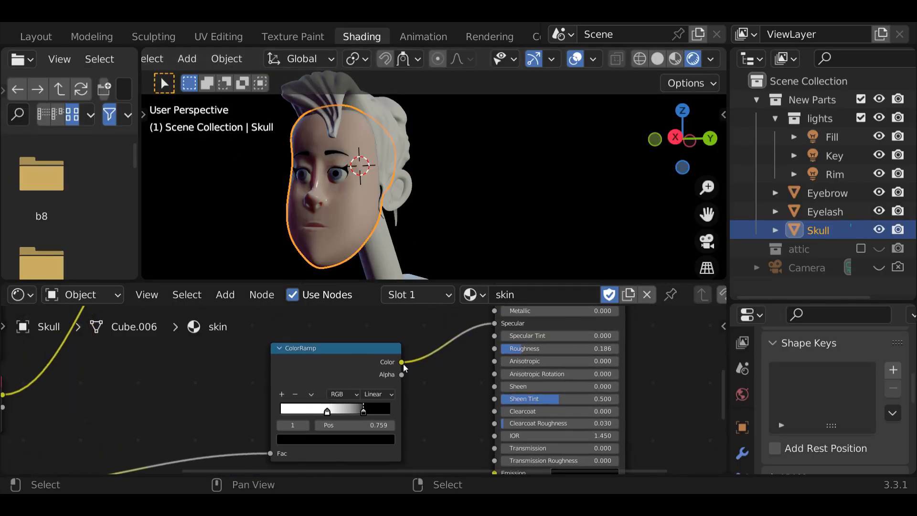
left_click_drag(403, 363, 498, 347)
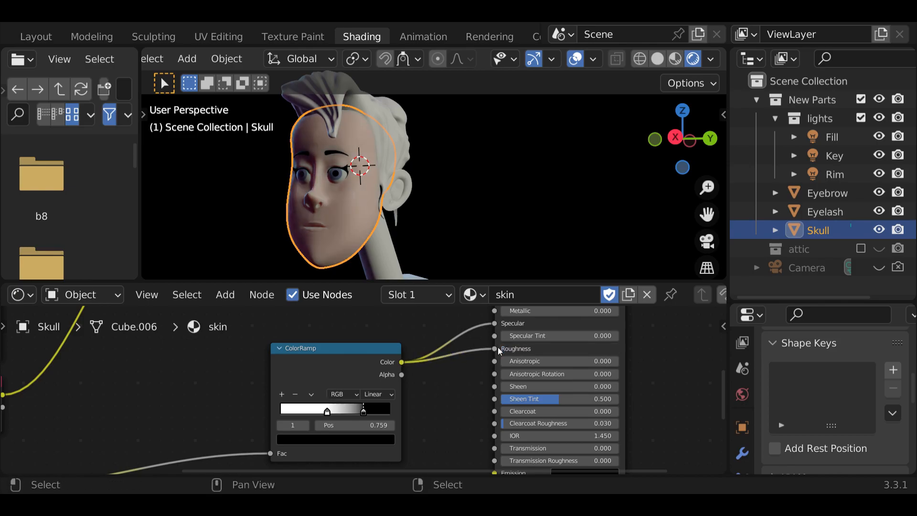
left_click_drag(495, 349, 404, 366)
Step: Set the lower ColorRamp's second stop to black and connect its Color output to the shader's Roughness input
middle_click_drag(414, 406, 466, 466)
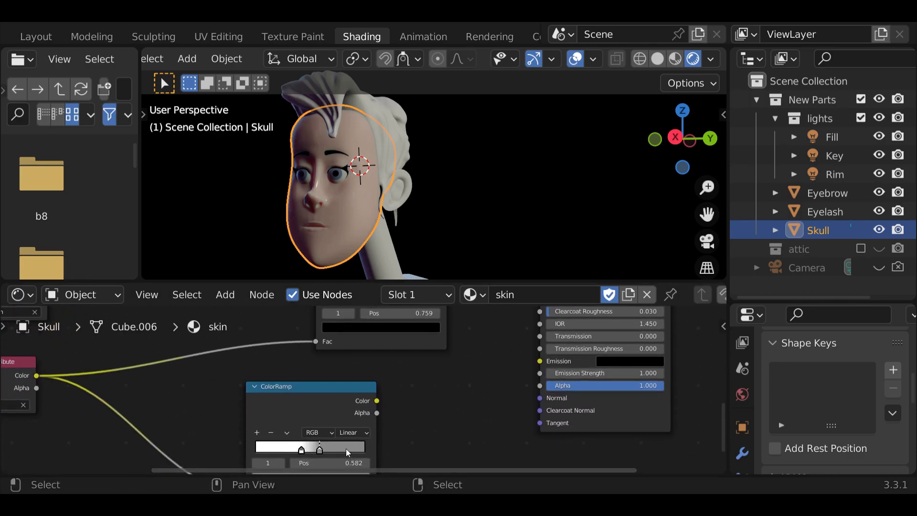
middle_click_drag(405, 403, 403, 342)
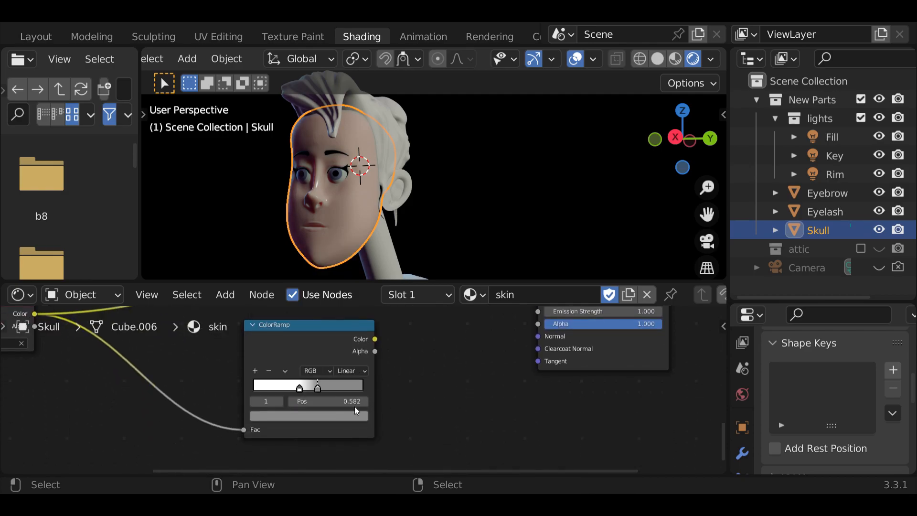
left_click(350, 418)
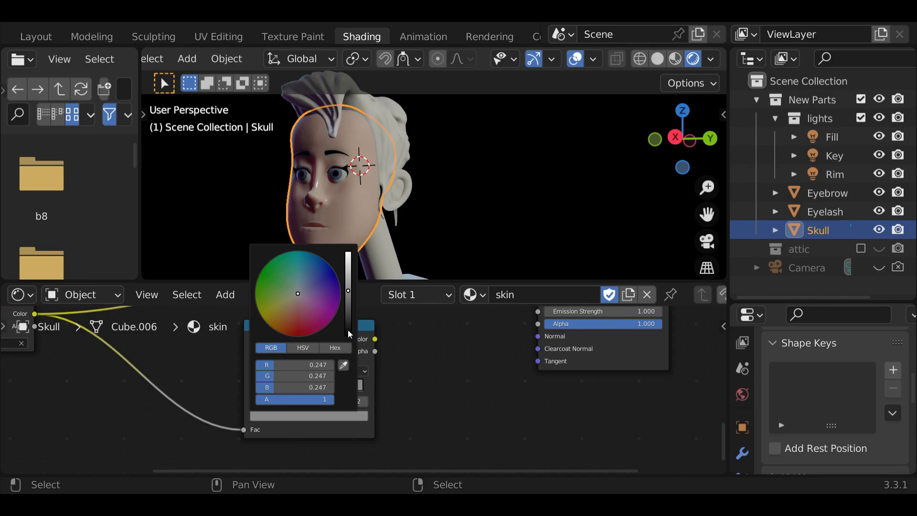
left_click_drag(348, 329, 348, 338)
middle_click_drag(426, 398, 325, 423)
mouse_move(296, 435)
left_mouse_down()
mouse_move(442, 357)
mouse_move(470, 303)
mouse_move(467, 459)
mouse_move(466, 349)
left_mouse_up()
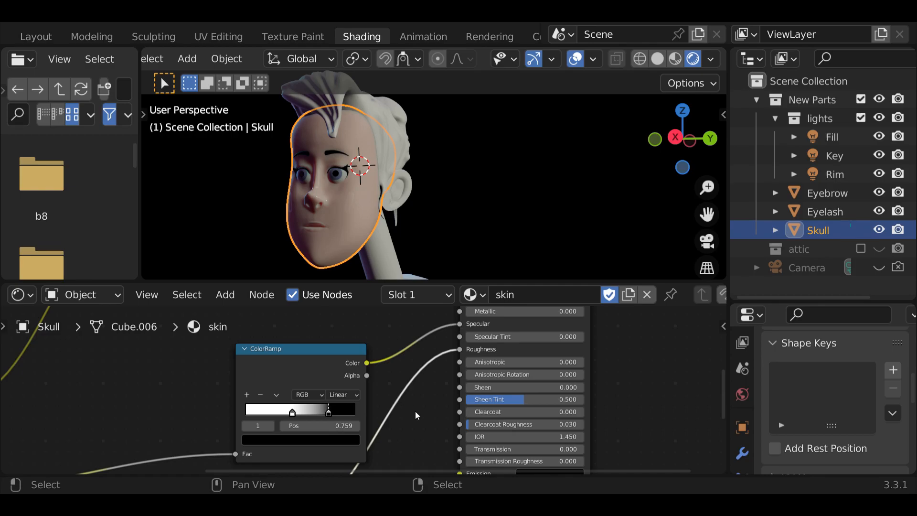
Step: Slide the Roughness ColorRamp's stops so black comes before white, widen the gap between them, and check the face's highlights
scroll(364, 251, "up", 5)
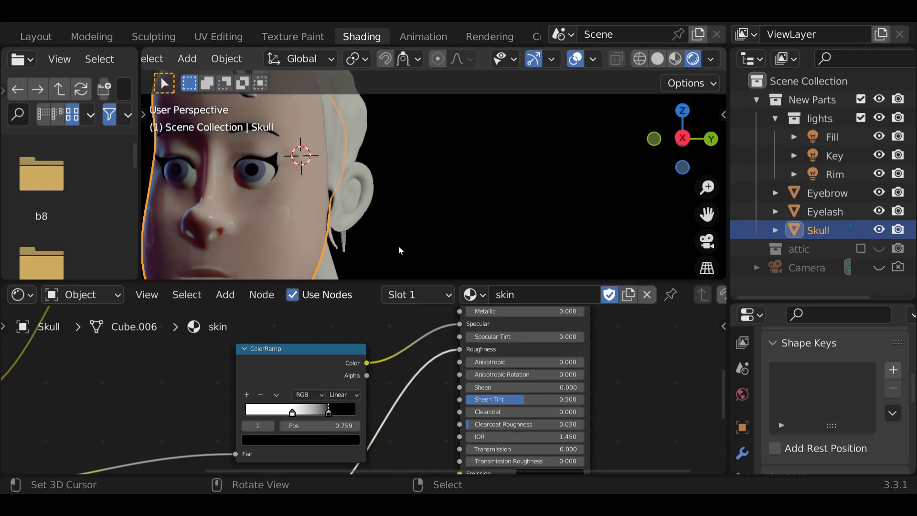
scroll(399, 245, "down", 1)
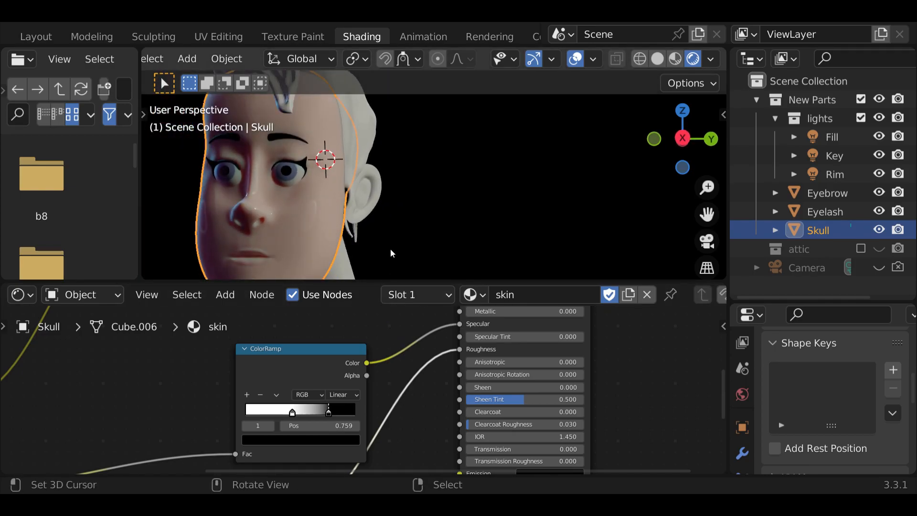
middle_click_drag(383, 239, 508, 236)
scroll(430, 386, "down", 2)
middle_click_drag(222, 386, 291, 295)
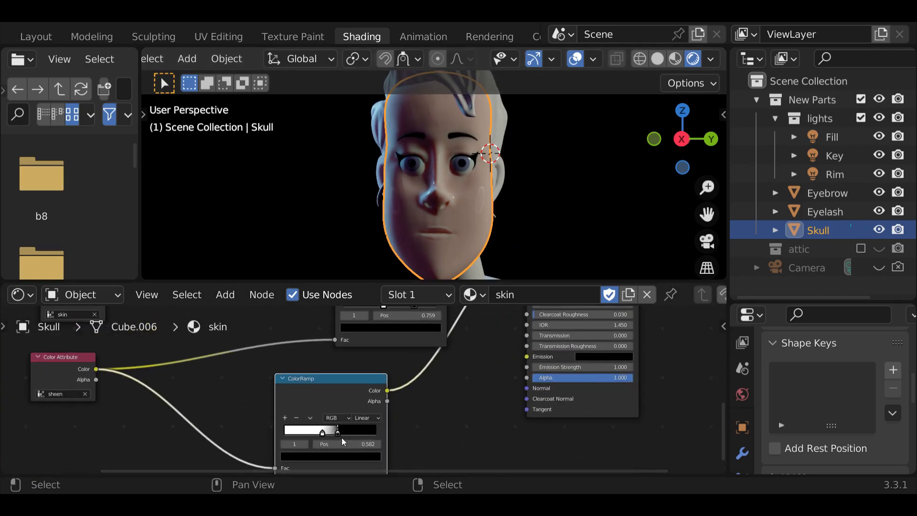
mouse_move(337, 433)
left_mouse_down()
mouse_move(303, 433)
mouse_move(368, 435)
mouse_move(334, 437)
mouse_move(362, 435)
mouse_move(337, 434)
mouse_move(345, 433)
left_mouse_up()
middle_click_drag(570, 214, 504, 234)
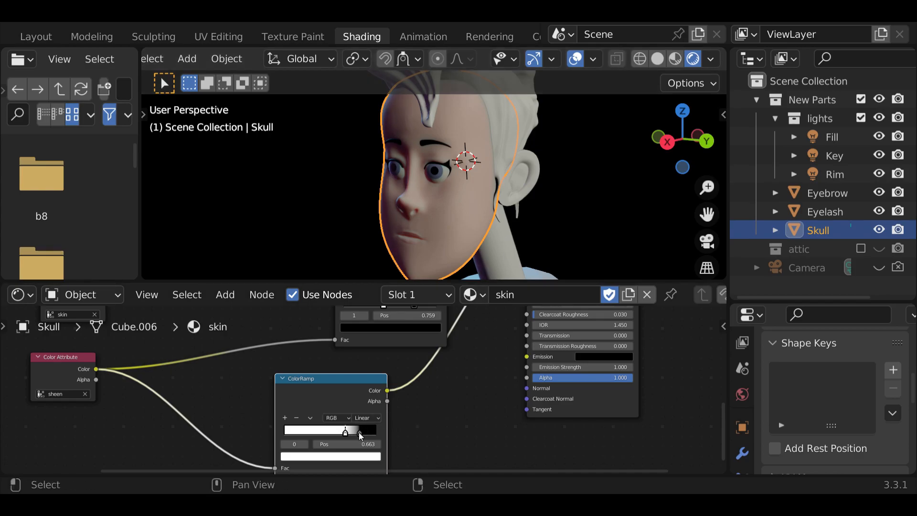
left_click_drag(358, 434, 326, 434)
middle_click_drag(340, 239, 437, 237)
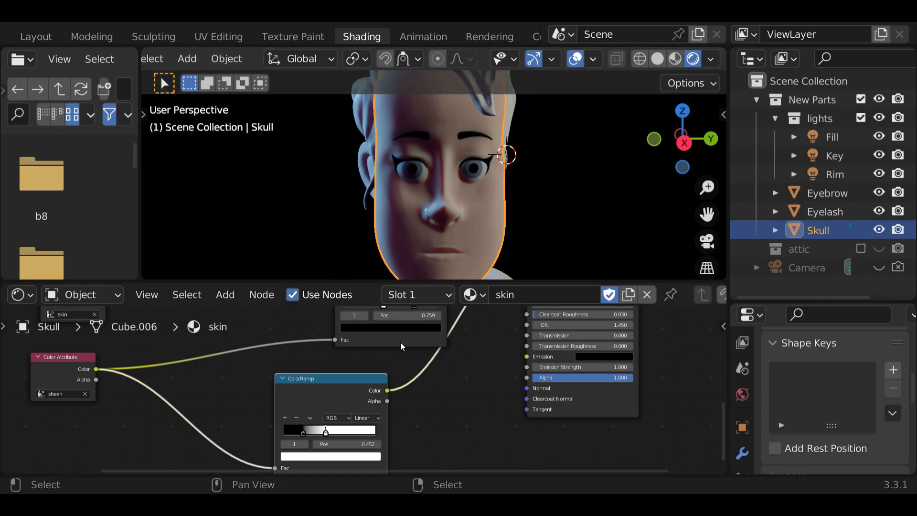
left_click_drag(326, 432, 360, 432)
Step: Switch to the Sculpting workspace and paint a short black sheen stroke on the cheekbone with the 8 px brush
left_click(147, 40)
mouse_move(240, 293)
middle_mouse_down()
mouse_move(238, 360)
mouse_move(255, 349)
mouse_move(171, 281)
middle_mouse_up()
scroll(258, 349, "up", 2)
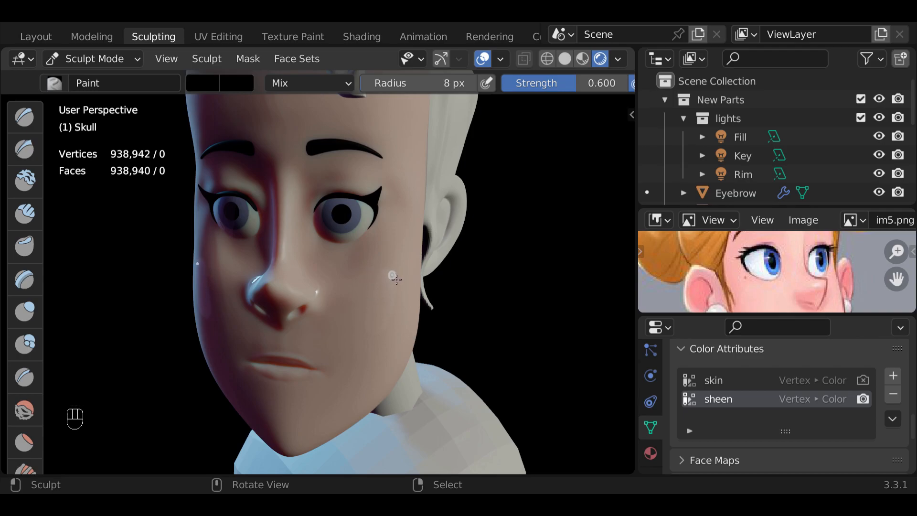
mouse_move(392, 275)
left_mouse_down()
mouse_move(396, 293)
mouse_move(385, 299)
mouse_move(399, 269)
mouse_move(398, 230)
mouse_move(392, 268)
mouse_move(405, 271)
left_mouse_up()
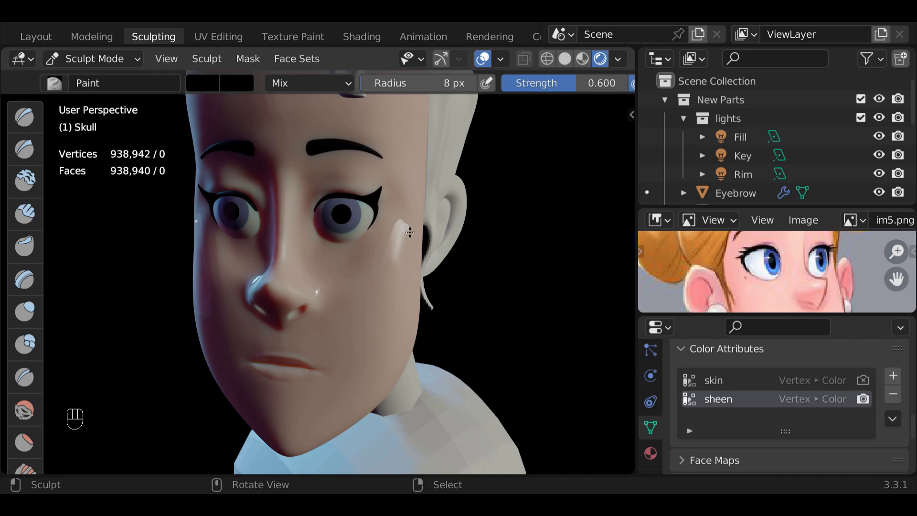
Step: Change the brush color to near-white (0.986) and trim the edges of the cheekbone's sheen stroke
left_click(202, 85)
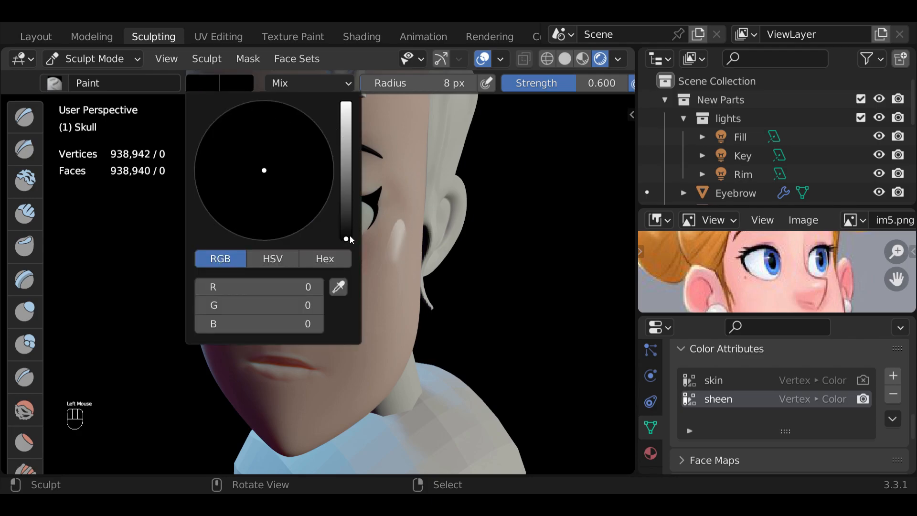
left_click_drag(350, 239, 348, 100)
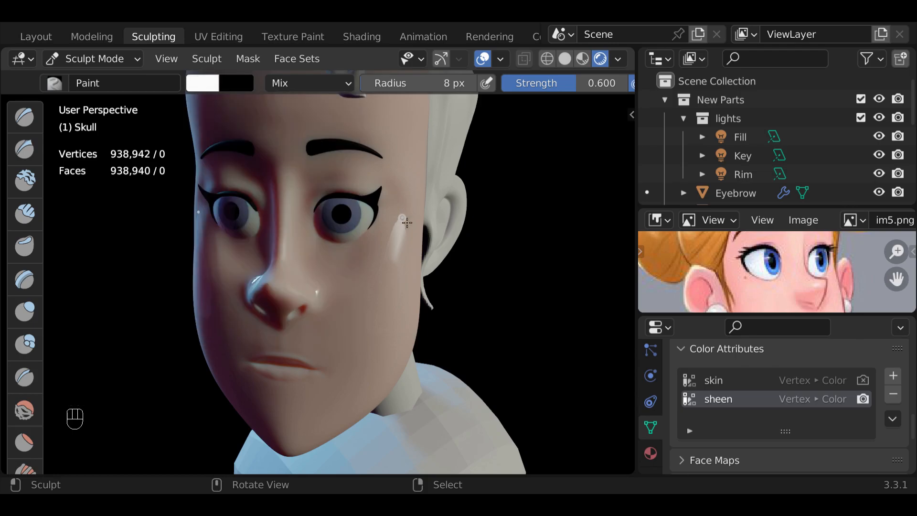
mouse_move(402, 219)
left_mouse_down()
mouse_move(399, 234)
mouse_move(402, 224)
left_mouse_up()
left_click_drag(400, 226, 403, 217)
mouse_move(403, 220)
left_mouse_down()
mouse_move(404, 265)
mouse_move(392, 256)
mouse_move(399, 227)
mouse_move(397, 250)
left_mouse_up()
left_click(370, 231)
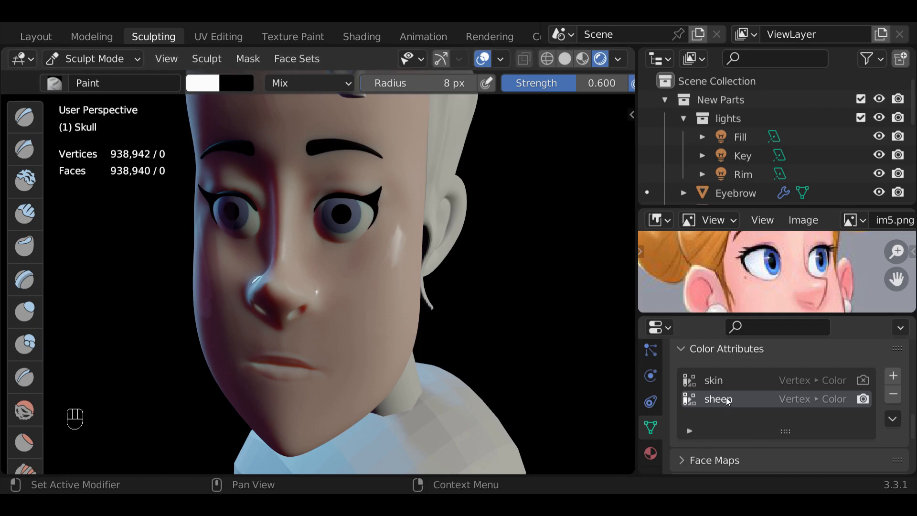
Step: Make the skin color attribute active and paint a light red blush on the cheek with a 54 px brush
left_click(714, 384)
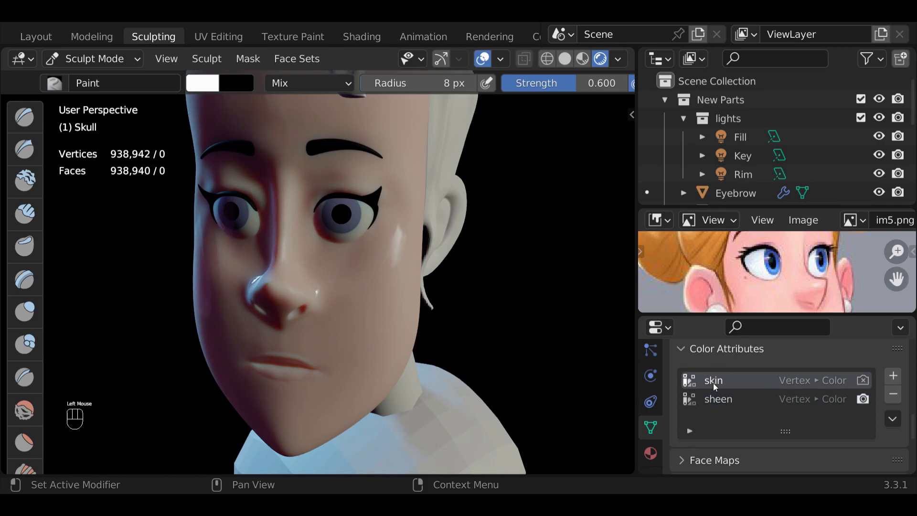
left_click(203, 85)
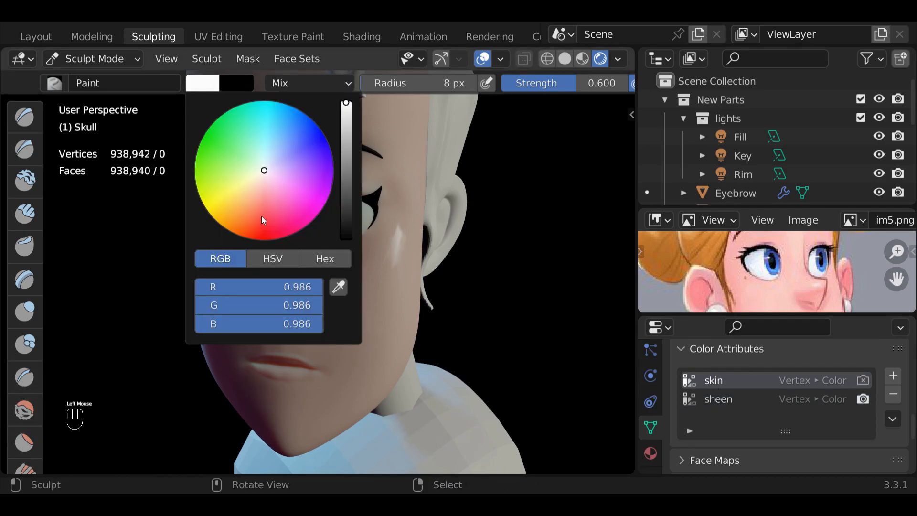
left_click(262, 217)
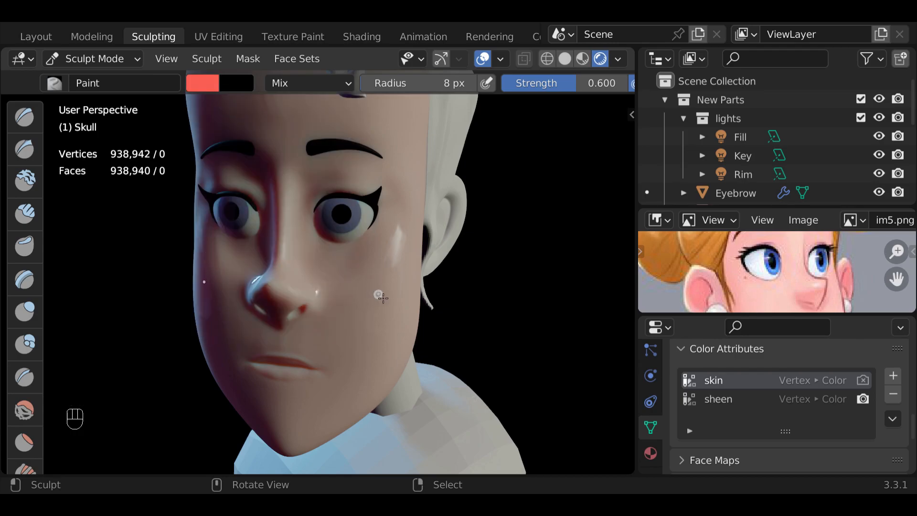
key("f")
left_click(407, 293)
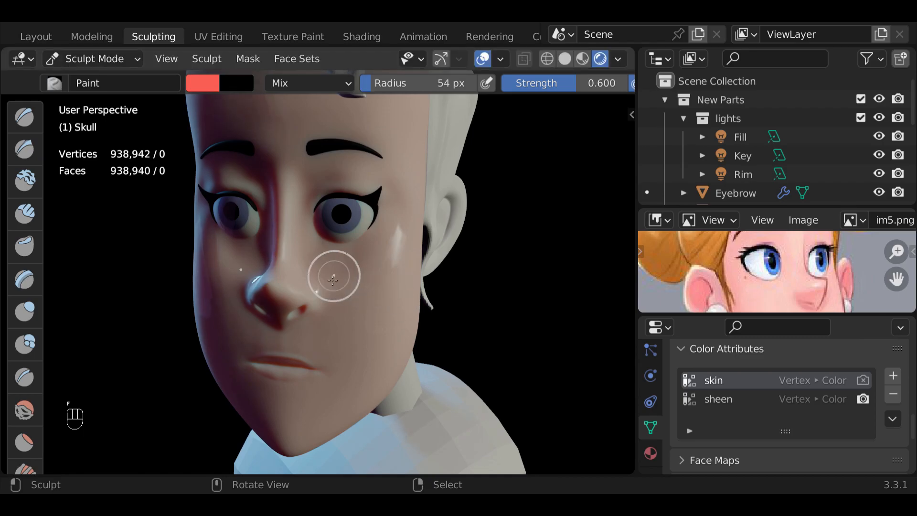
mouse_move(372, 306)
left_mouse_down()
mouse_move(403, 258)
mouse_move(403, 285)
mouse_move(380, 291)
mouse_move(410, 252)
left_mouse_up()
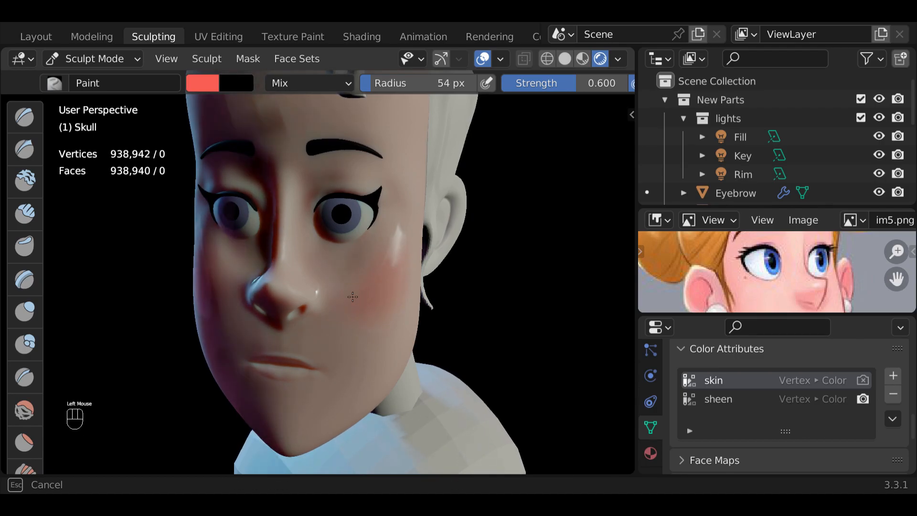
Step: Brush the same red tint over the nose and the tip of the chin
mouse_move(352, 297)
left_mouse_down()
mouse_move(293, 273)
mouse_move(283, 299)
mouse_move(286, 268)
left_mouse_up()
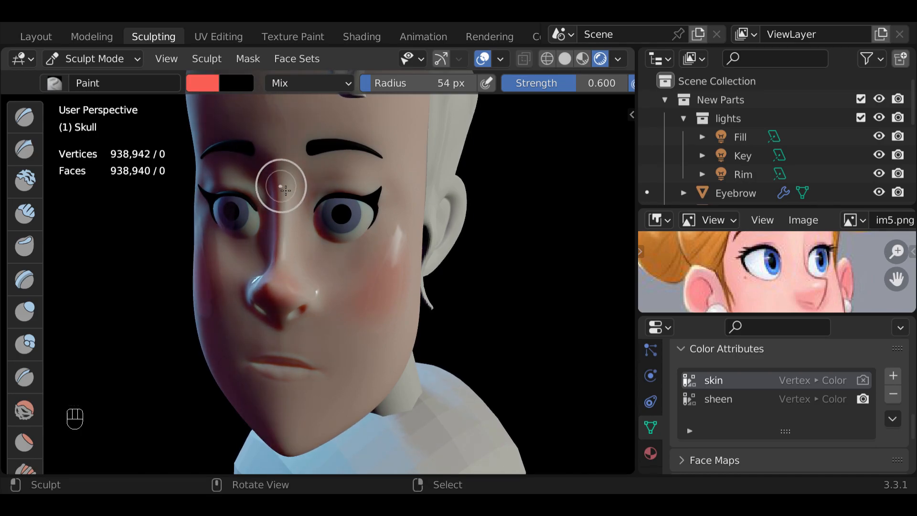
left_click_drag(303, 310, 304, 312)
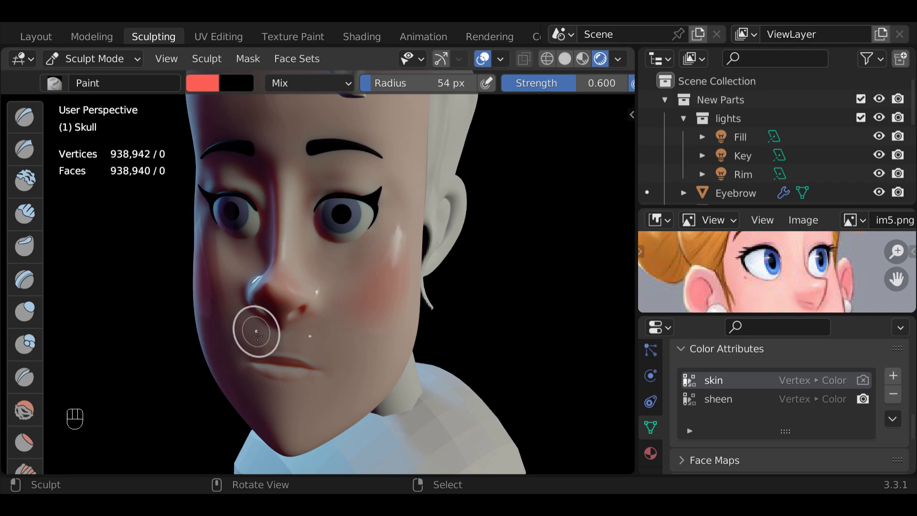
mouse_move(282, 442)
left_mouse_down()
mouse_move(300, 453)
mouse_move(290, 447)
mouse_move(306, 444)
left_mouse_up()
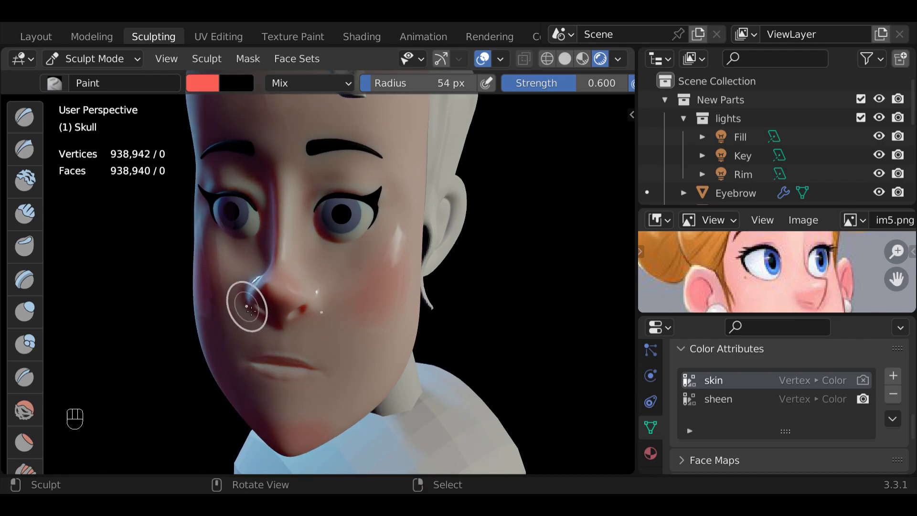
Step: Enlarge the reference image area and paint the lips red with a 30 px brush
mouse_move(516, 306)
middle_mouse_down()
mouse_move(557, 301)
mouse_move(530, 312)
mouse_move(511, 305)
middle_mouse_up()
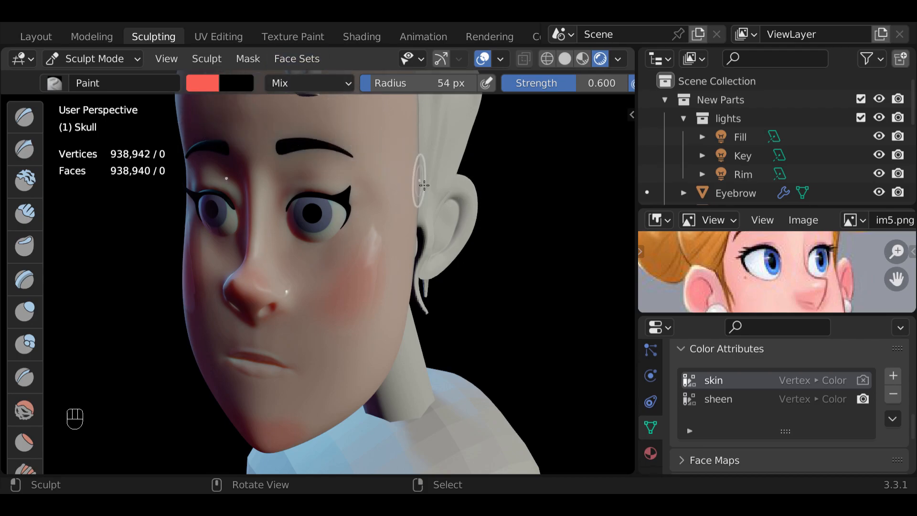
middle_click_drag(467, 194, 573, 234)
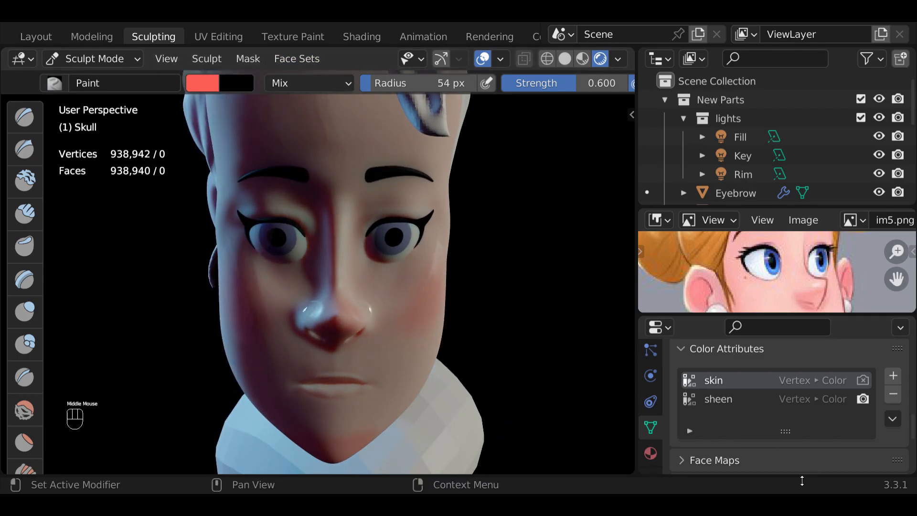
middle_click_drag(512, 331, 521, 277)
scroll(516, 273, "up", 2)
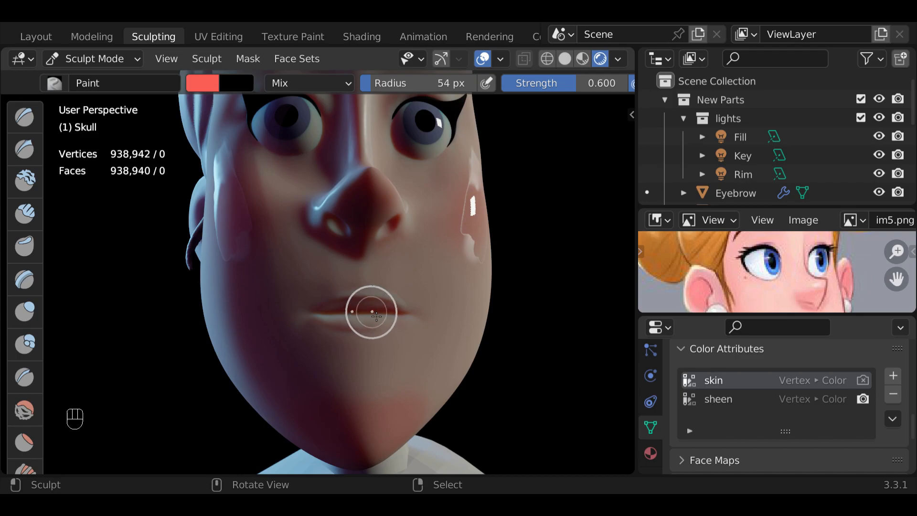
left_click_drag(746, 320, 754, 410)
middle_click_drag(372, 309, 283, 282)
key("f")
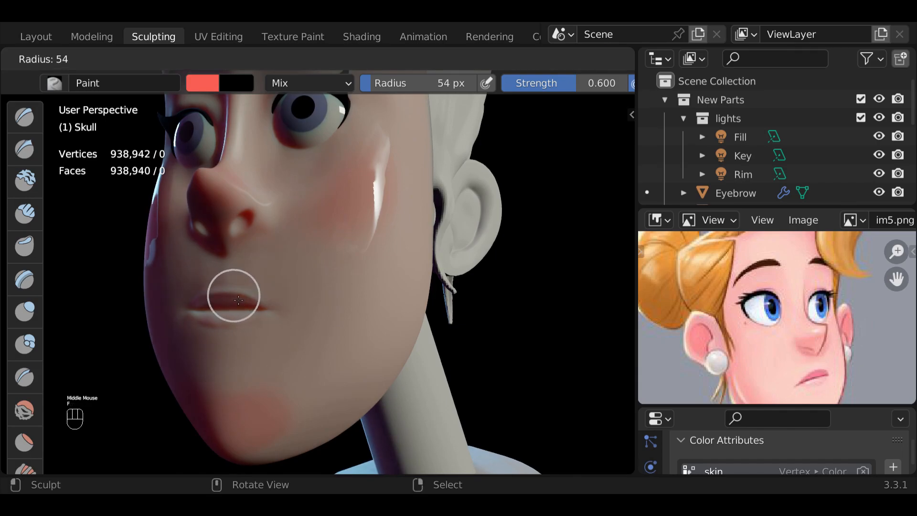
left_click(229, 294)
mouse_move(229, 293)
left_mouse_down()
mouse_move(234, 309)
mouse_move(218, 312)
mouse_move(231, 322)
mouse_move(214, 312)
mouse_move(240, 317)
mouse_move(202, 316)
mouse_move(199, 303)
left_mouse_up()
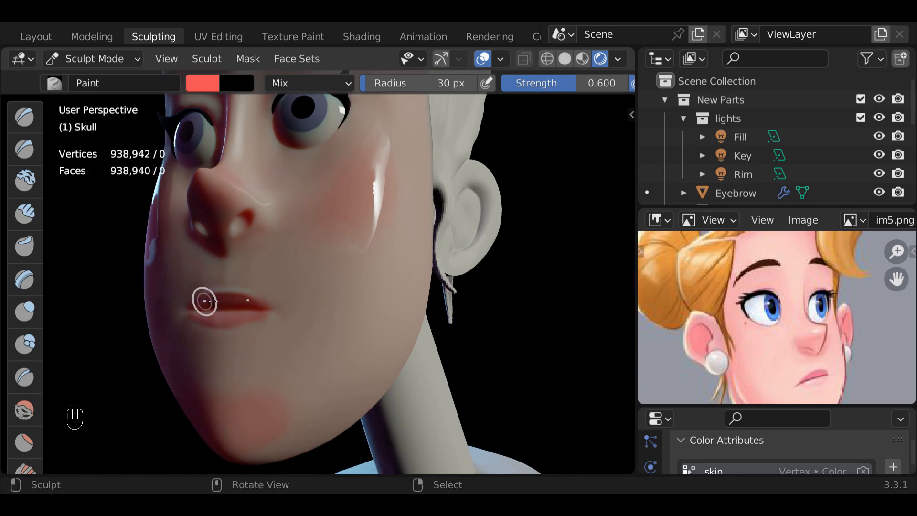
Step: Examine the painted cheeks, nose, lips and their highlights on the head from several angles
mouse_move(549, 196)
middle_mouse_down()
mouse_move(426, 258)
mouse_move(503, 269)
mouse_move(496, 268)
middle_mouse_up()
scroll(483, 260, "down", 2)
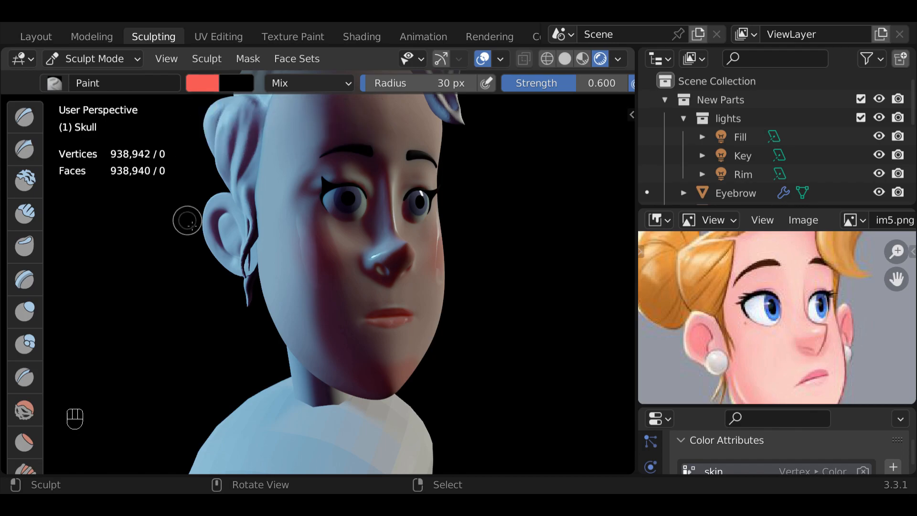
middle_click_drag(187, 219, 103, 251)
mouse_move(104, 253)
middle_mouse_down()
mouse_move(127, 256)
mouse_move(108, 250)
middle_mouse_up()
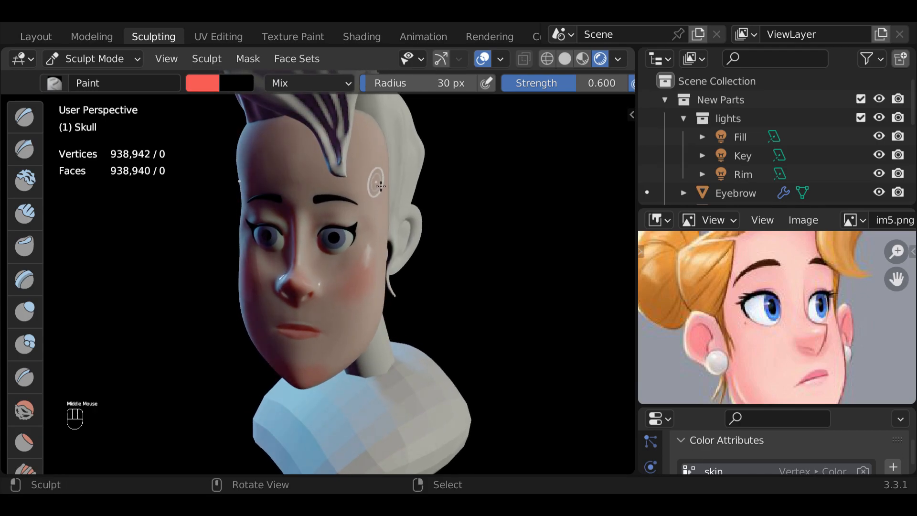
mouse_move(349, 211)
left_mouse_down()
mouse_move(322, 218)
mouse_move(348, 210)
left_mouse_up()
mouse_move(309, 167)
middle_mouse_down()
mouse_move(355, 174)
mouse_move(381, 165)
middle_mouse_up()
scroll(381, 165, "up", 2)
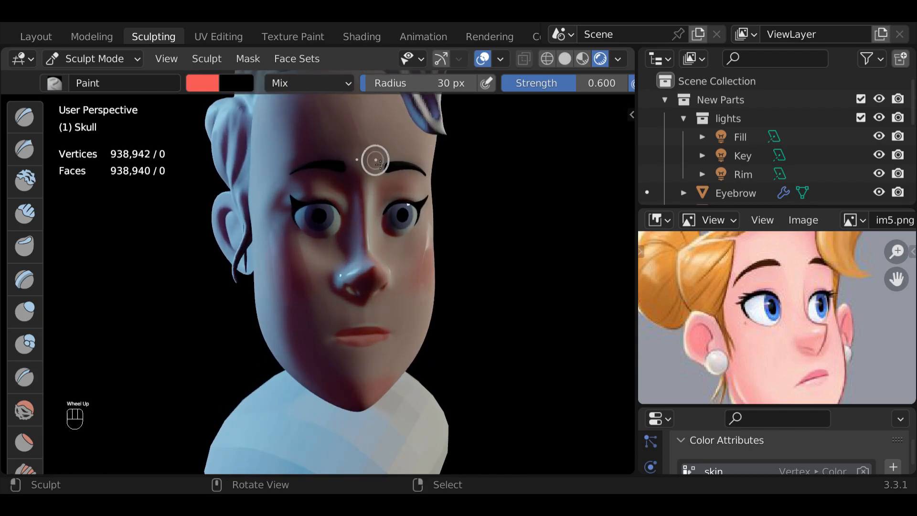
middle_click_drag(380, 164, 345, 175)
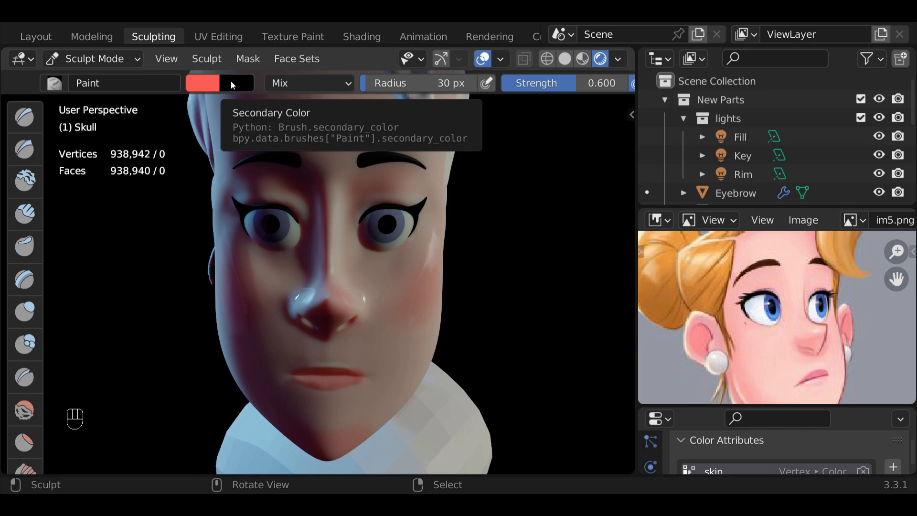
middle_click_drag(293, 213, 375, 206)
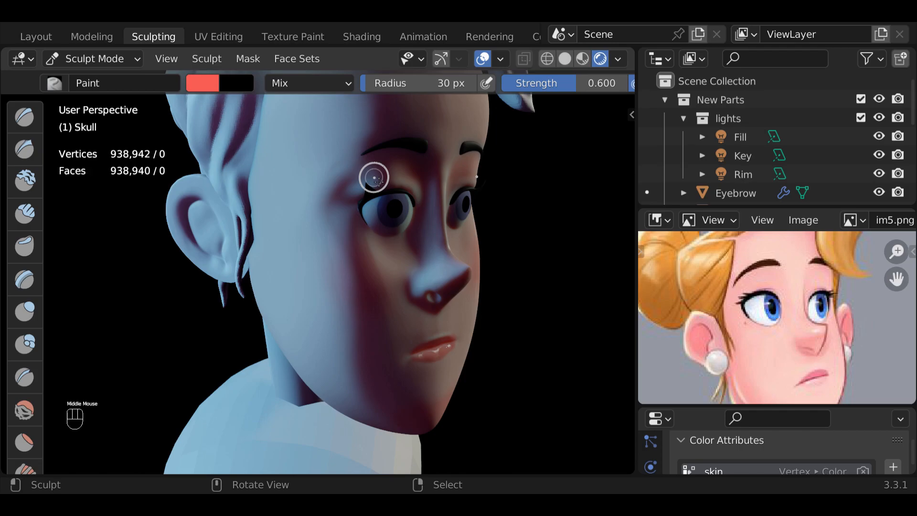
key("super")
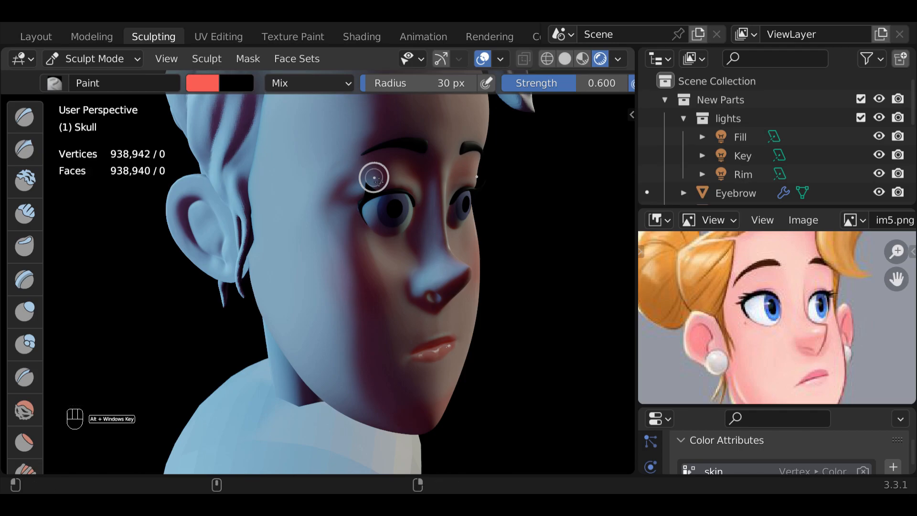